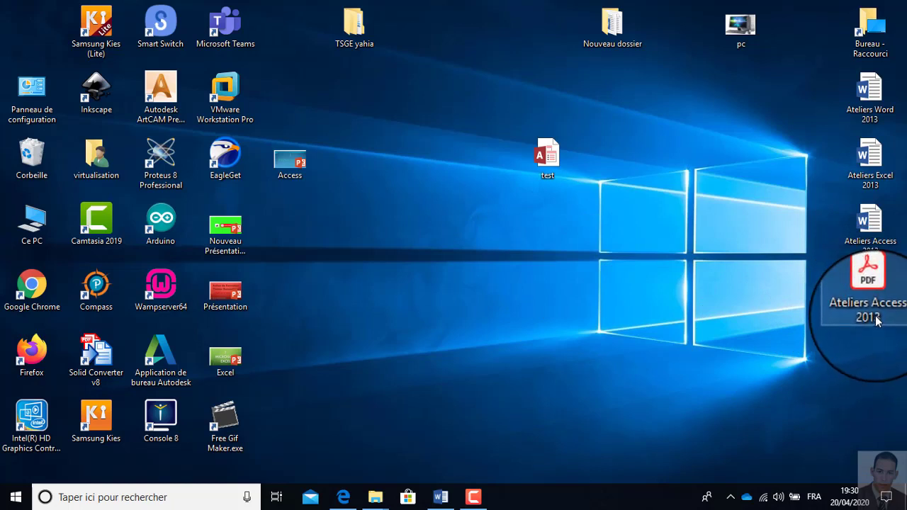
# Open the Ateliers Access 2013 PDF from the desktop and scroll into it.
pyautogui.doubleClick(871, 283)
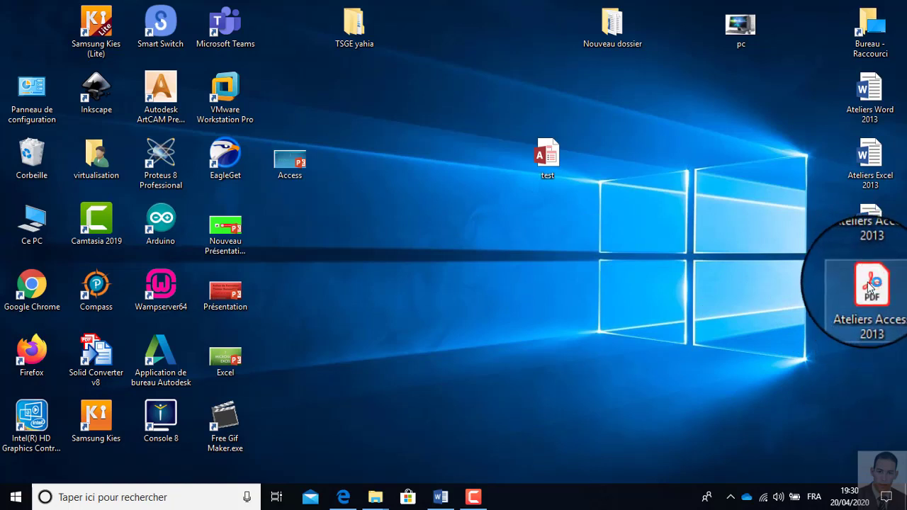
pyautogui.scroll(-3, 602, 266)
# Collapse the tools pane and scroll down to the Atelier 4 exercise on page 6.
pyautogui.click(702, 285)
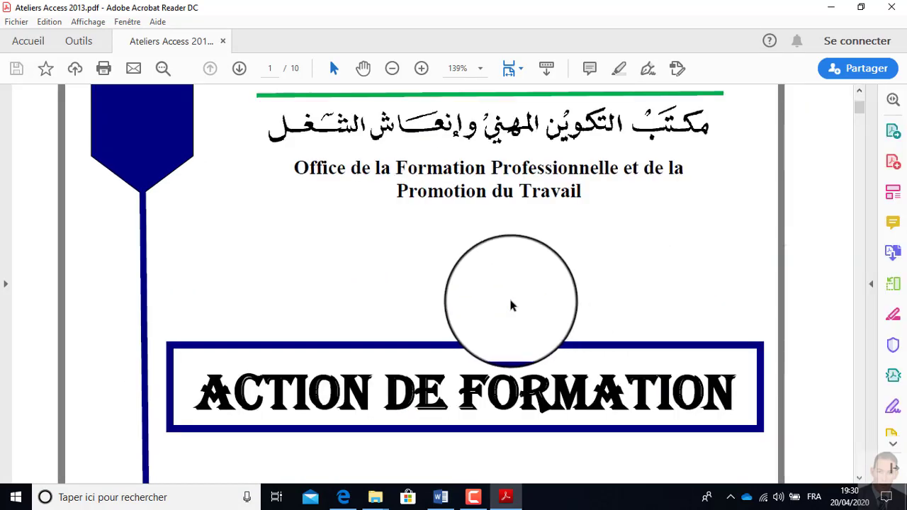
pyautogui.scroll(-4, 496, 297)
pyautogui.scroll(-4, 454, 298)
pyautogui.scroll(-3, 426, 277)
pyautogui.scroll(-4, 408, 278)
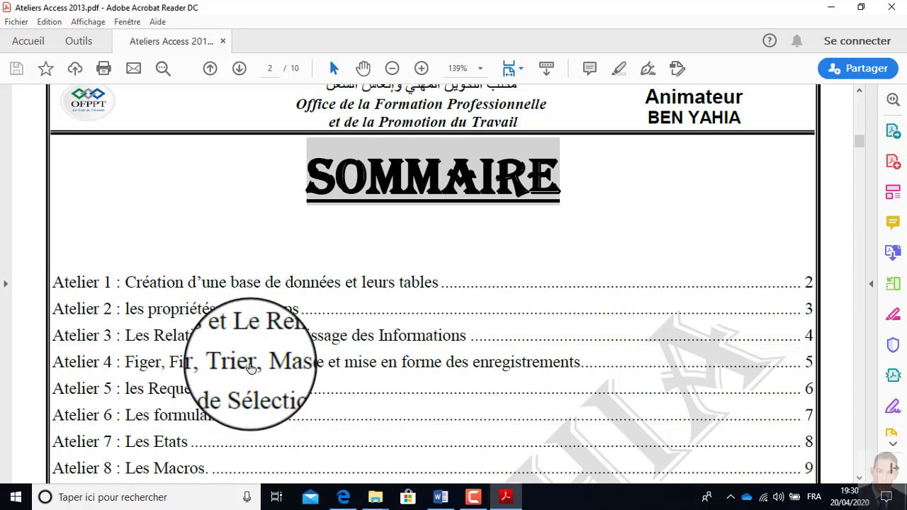
pyautogui.click(321, 365)
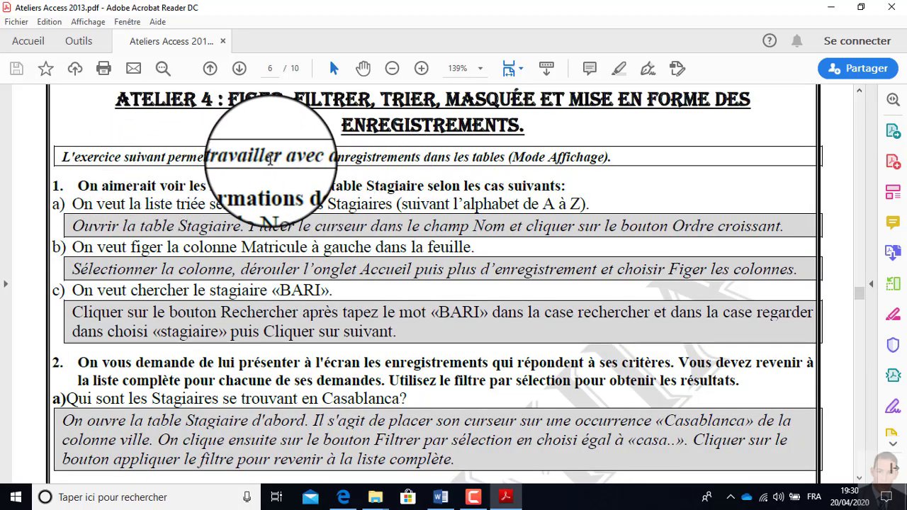
# Highlight 'Affichage' in the intro line and minimize Acrobat Reader.
pyautogui.click(603, 157)
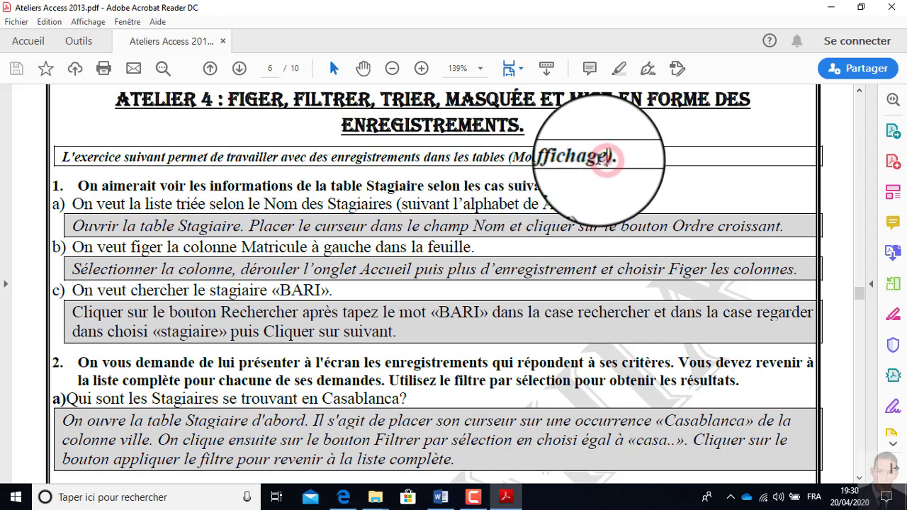
pyautogui.moveTo(603, 157); pyautogui.dragTo(561, 157)
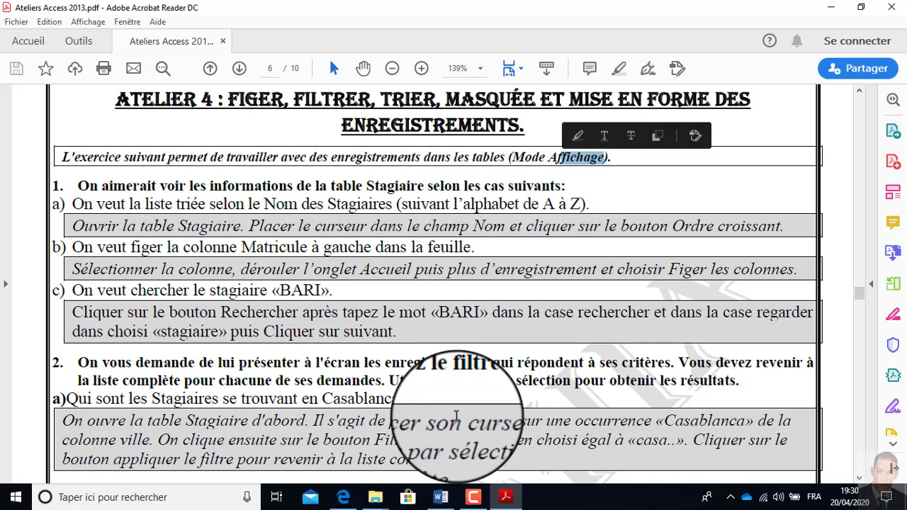
pyautogui.click(837, 10)
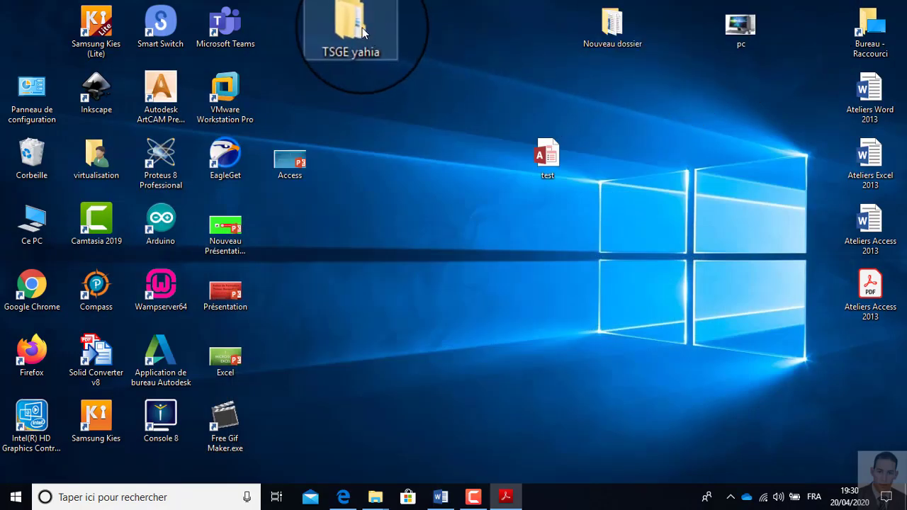
# Open the Gestion stagiaires database from TSGE yahia > TP Access, glancing at the PDF and back.
pyautogui.click(362, 31)
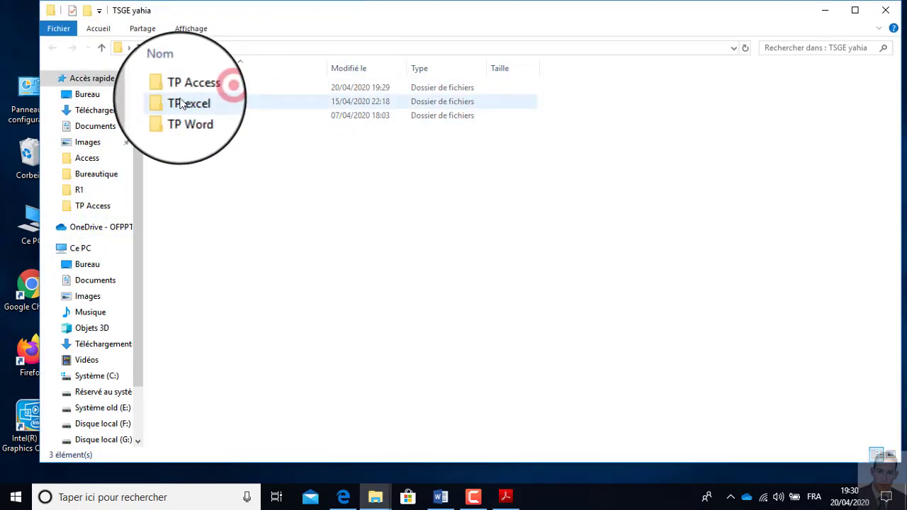
pyautogui.doubleClick(215, 88)
pyautogui.doubleClick(216, 89)
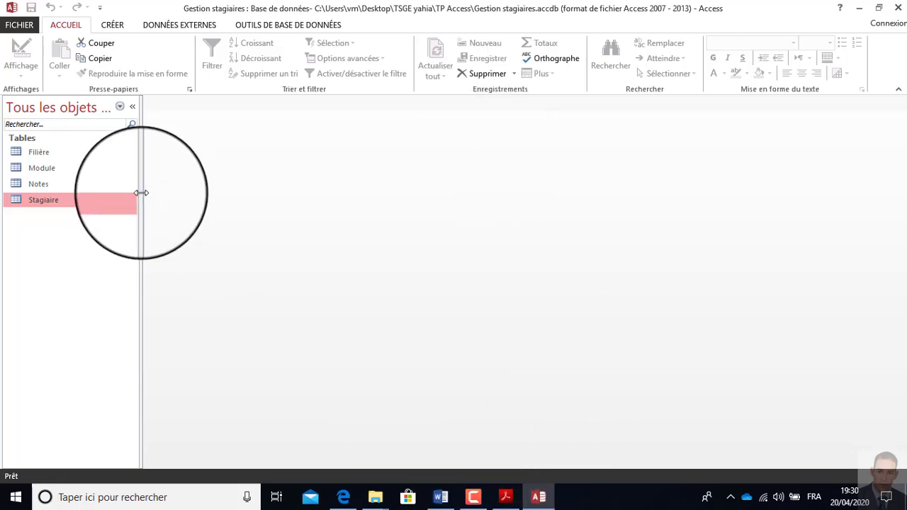
pyautogui.click(506, 497)
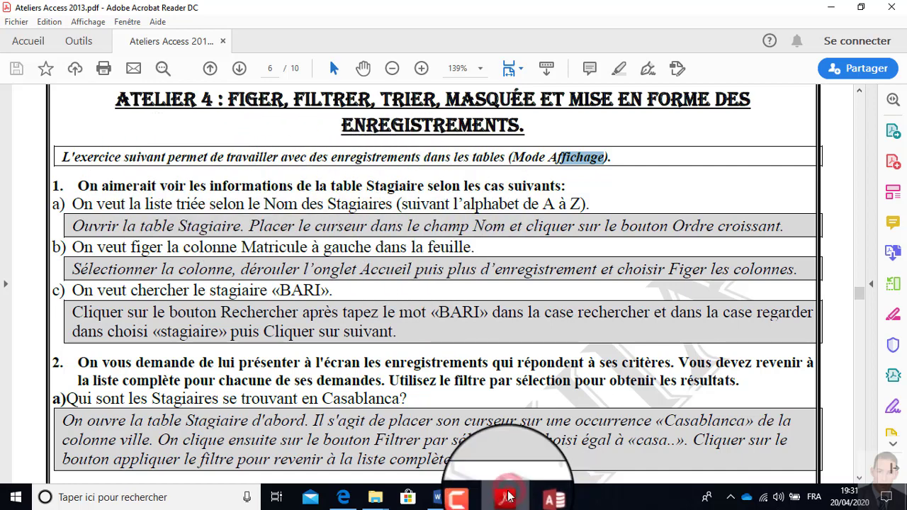
pyautogui.click(539, 497)
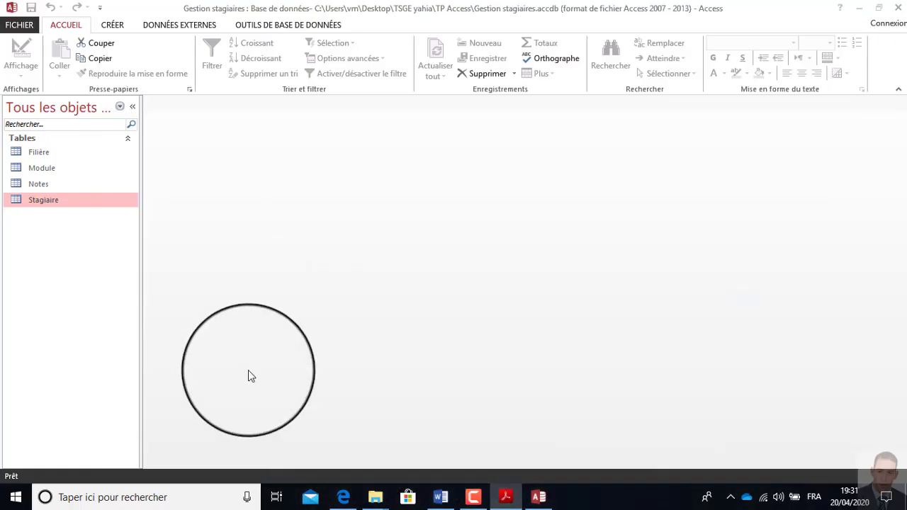
# Open the Stagiaire table, switch to Mode Création and back to Feuille de données, then show the PDF.
pyautogui.doubleClick(53, 200)
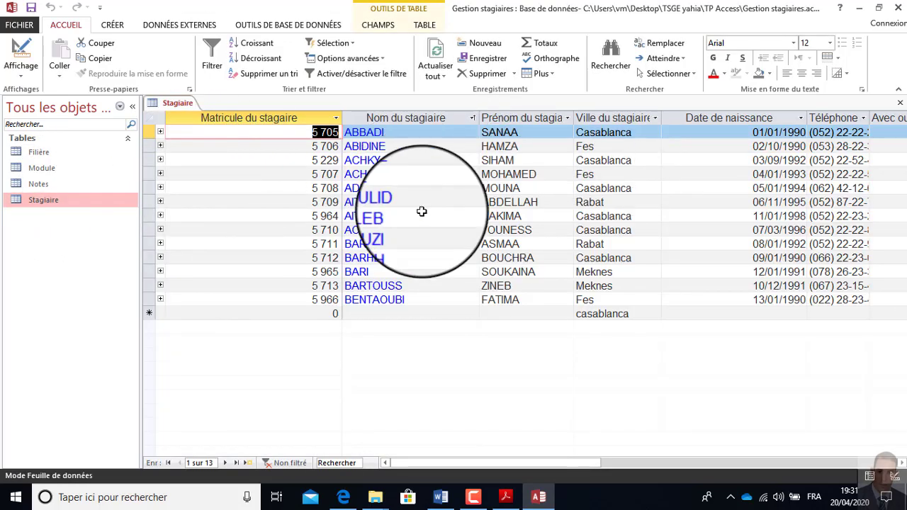
pyautogui.click(29, 78)
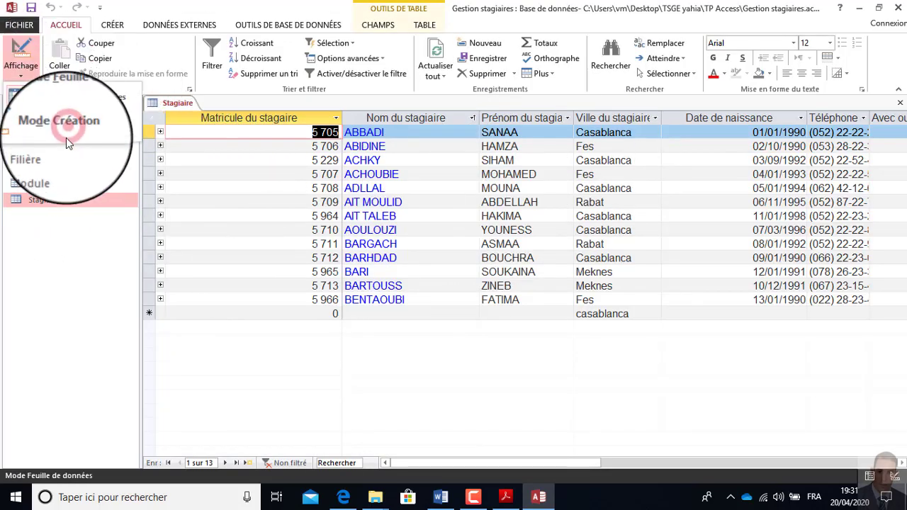
pyautogui.click(67, 135)
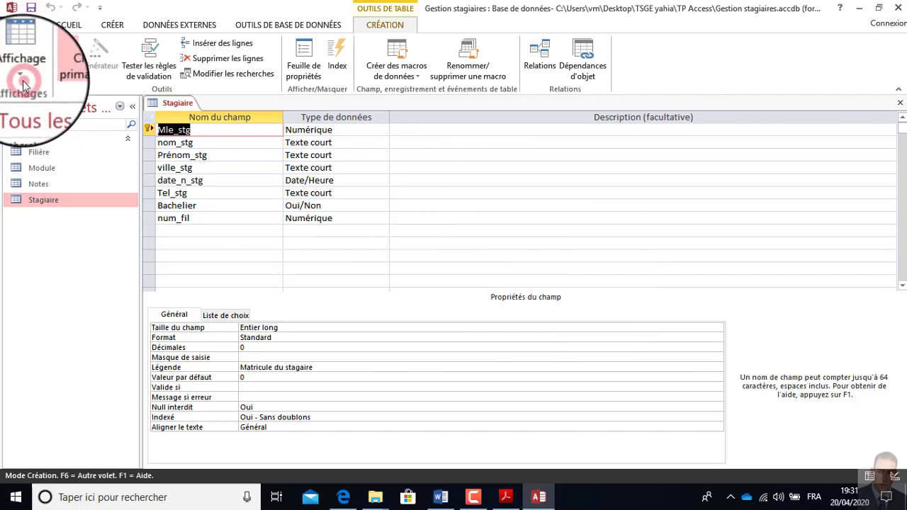
pyautogui.click(21, 71)
pyautogui.click(82, 106)
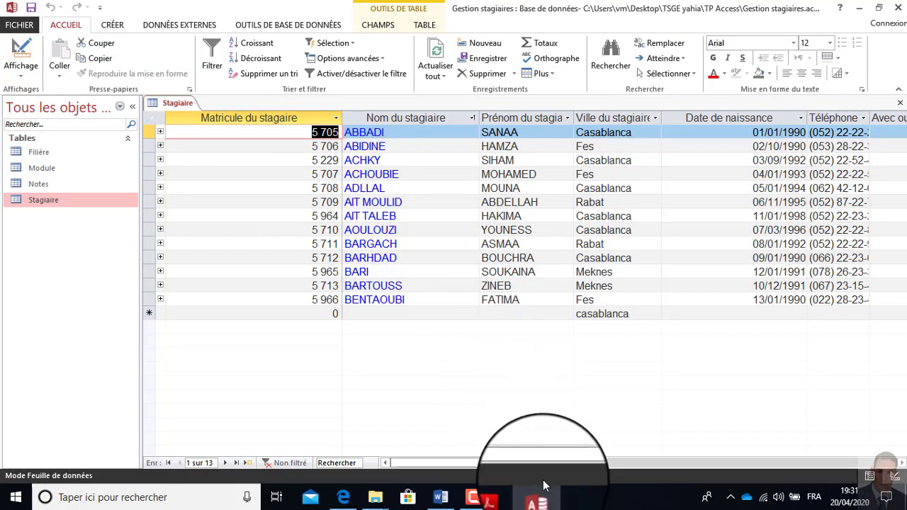
pyautogui.click(506, 498)
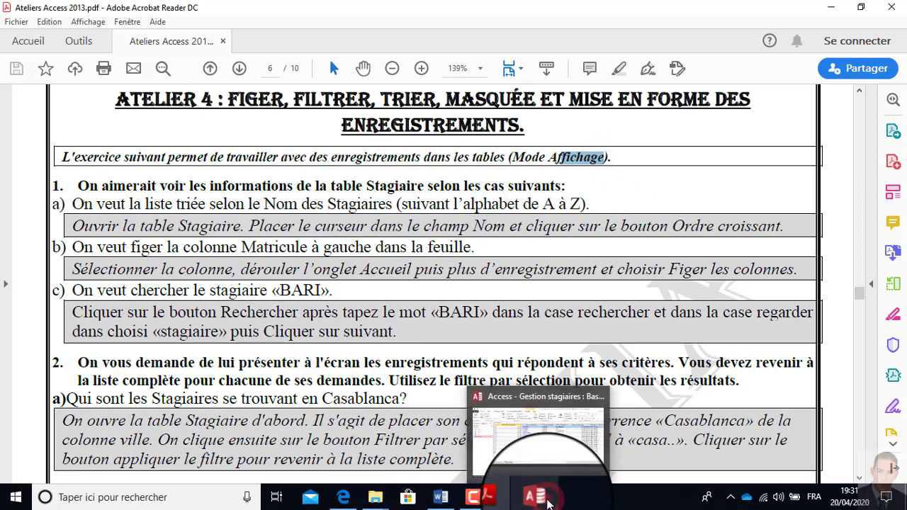
# Sort the Stagiaire datasheet ascending (Croissant) on the Nom du stagiaire column.
pyautogui.click(539, 498)
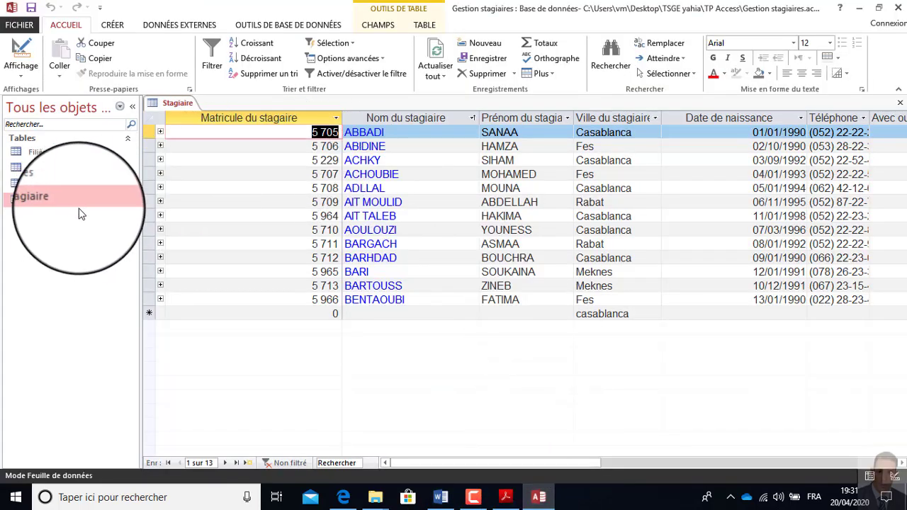
pyautogui.click(402, 134)
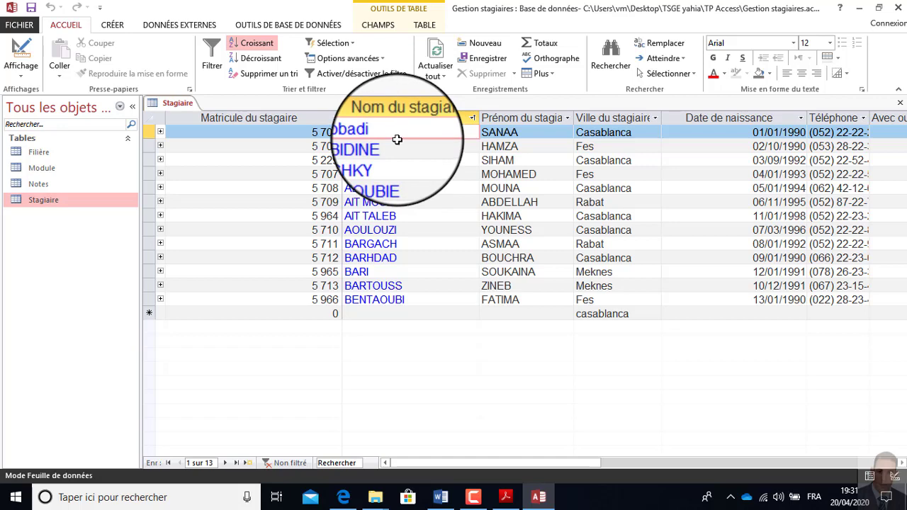
pyautogui.click(253, 45)
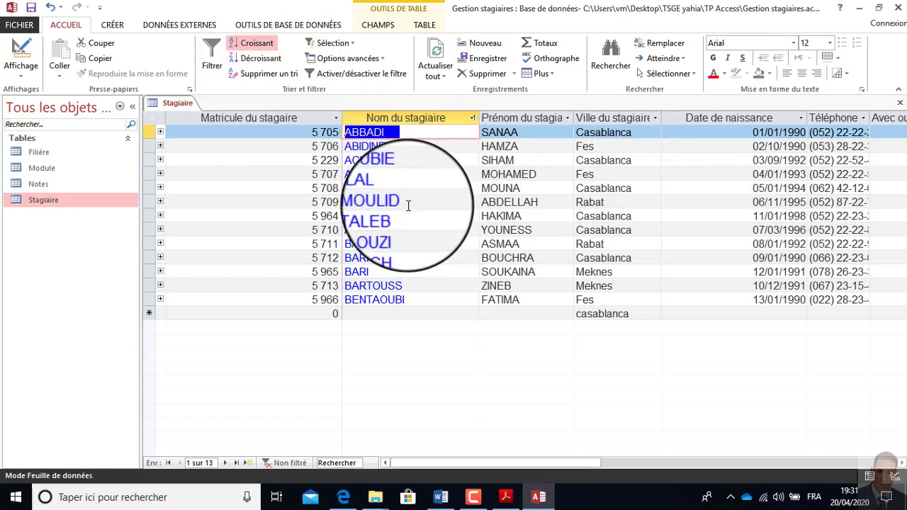
# Highlight 'figer' in step b of the exercise PDF and return to Access.
pyautogui.click(511, 502)
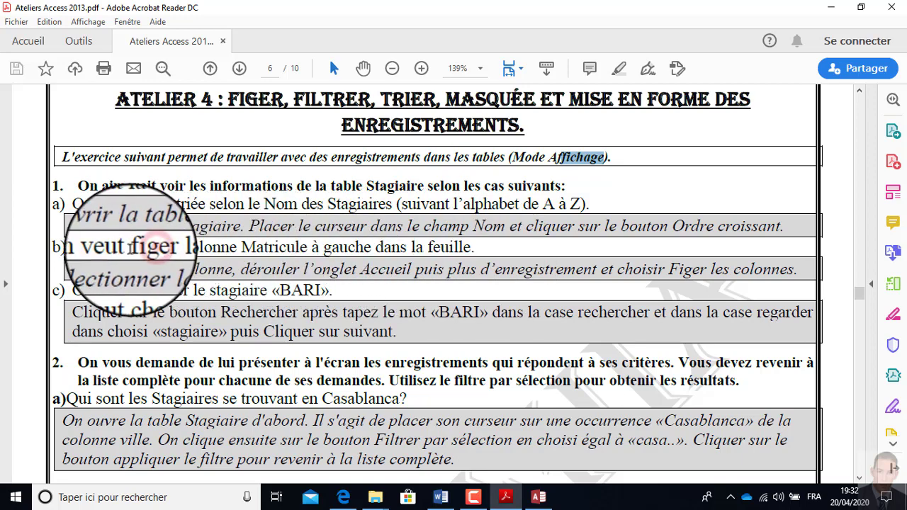
pyautogui.doubleClick(145, 247)
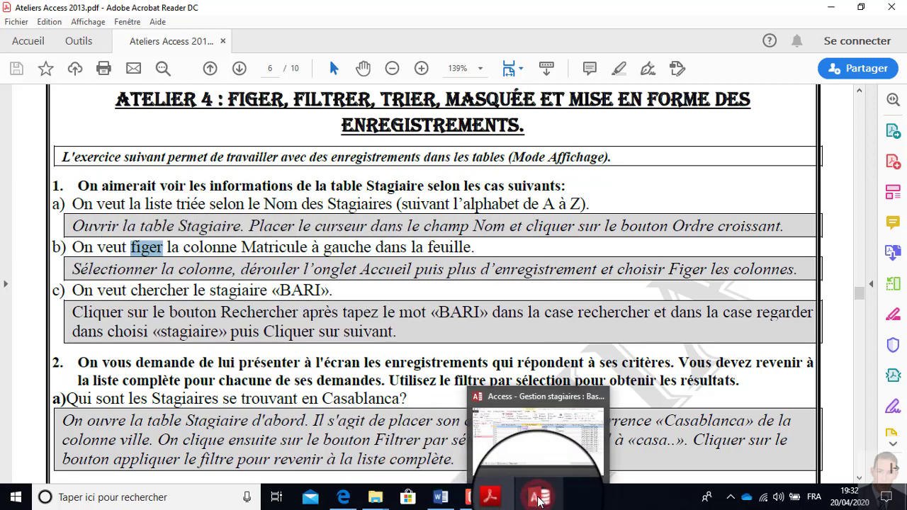
pyautogui.click(539, 498)
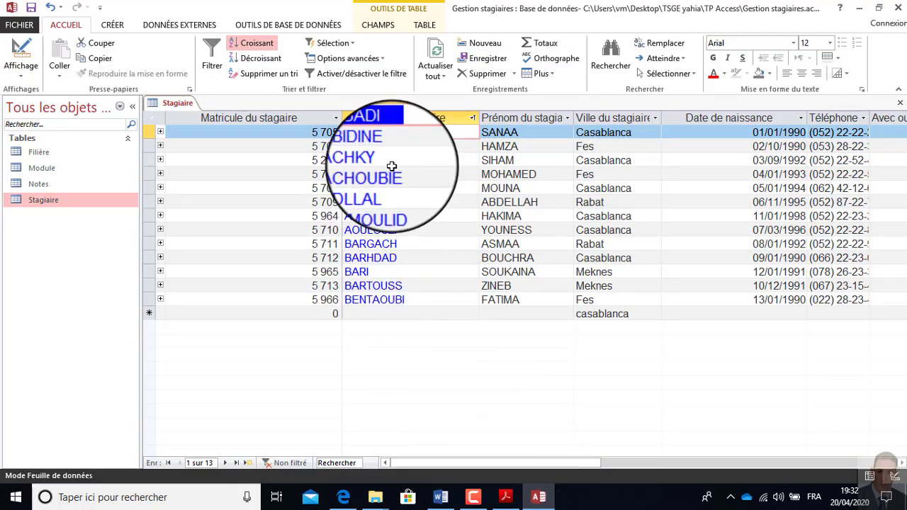
# Widen the Matricule, Nom du stagiaire and Prénom du stagiaire columns and scroll across the datasheet.
pyautogui.moveTo(341, 117); pyautogui.dragTo(349, 118)
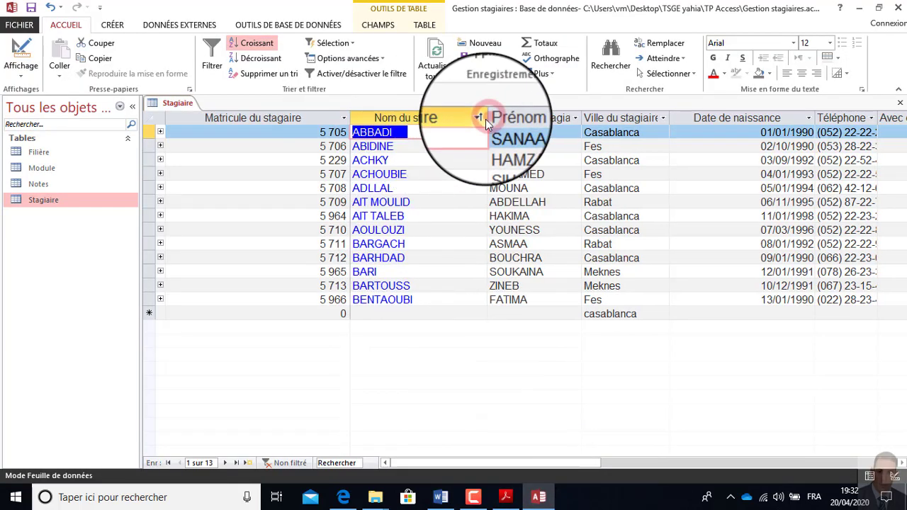
pyautogui.moveTo(487, 118); pyautogui.dragTo(494, 118)
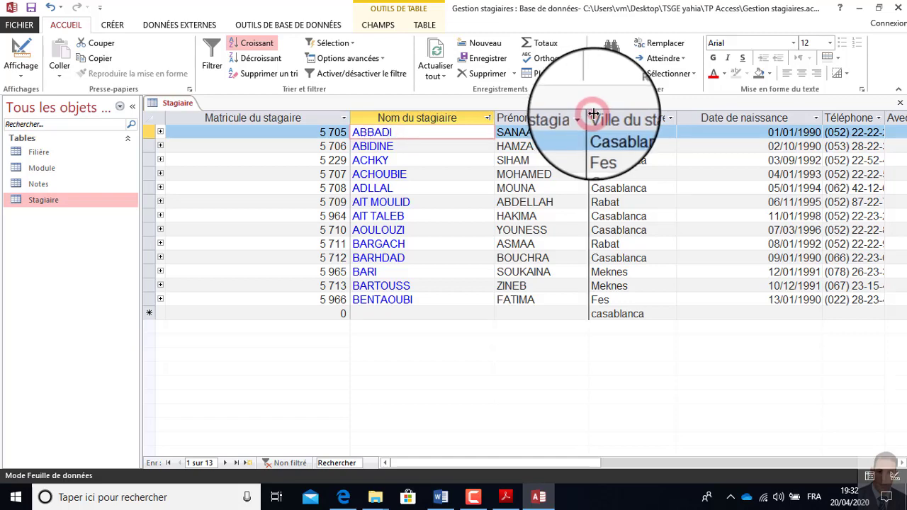
pyautogui.moveTo(589, 118); pyautogui.dragTo(623, 118)
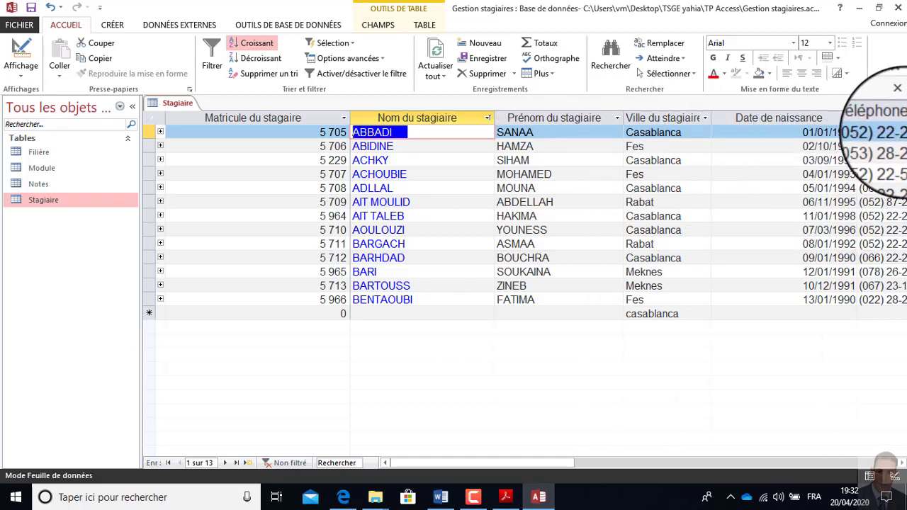
pyautogui.click(493, 464)
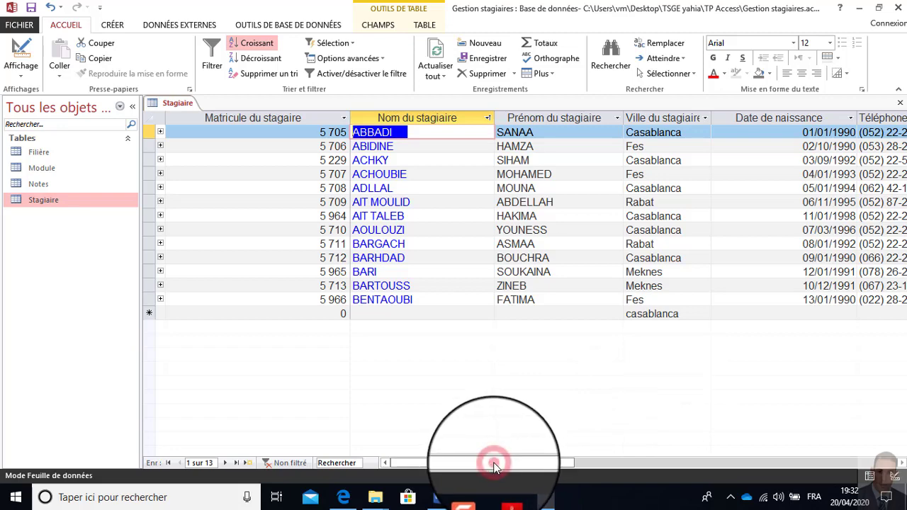
pyautogui.moveTo(500, 466); pyautogui.dragTo(441, 461)
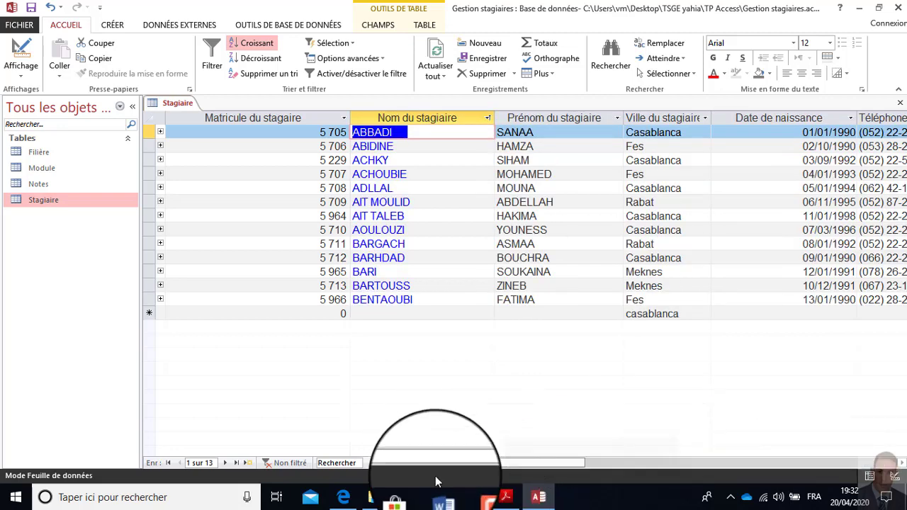
pyautogui.click(466, 462)
pyautogui.moveTo(463, 466); pyautogui.dragTo(556, 462)
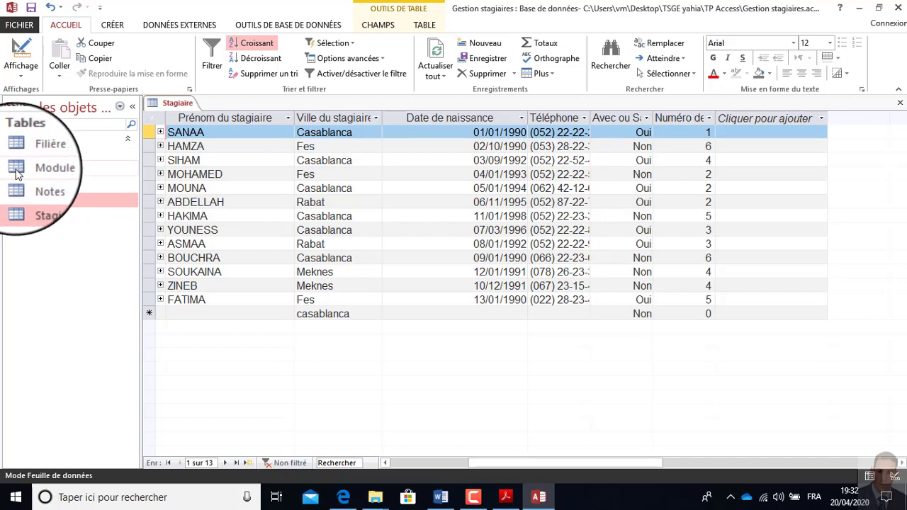
pyautogui.click(536, 462)
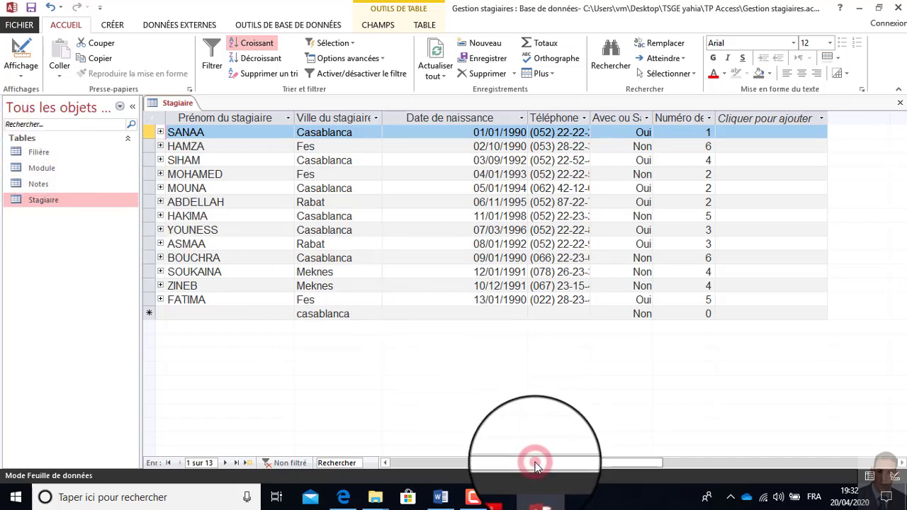
pyautogui.moveTo(535, 462); pyautogui.dragTo(435, 459)
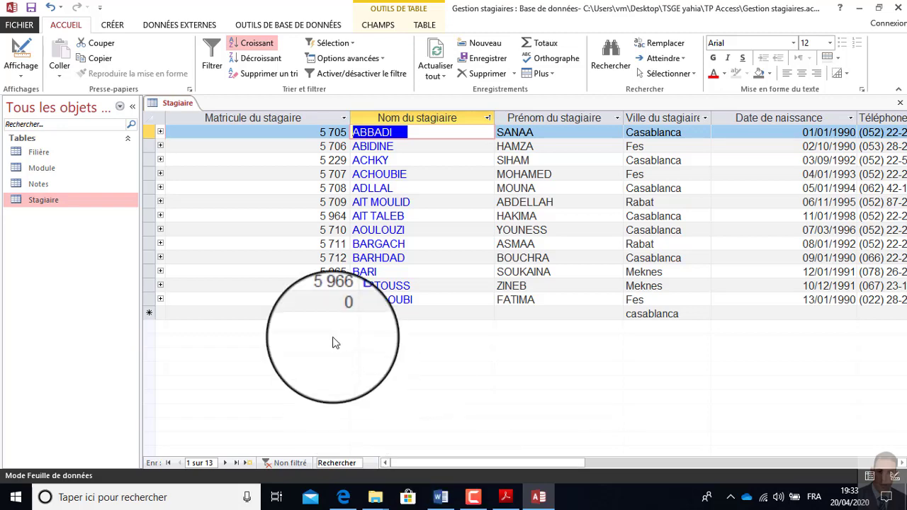
# Freeze the Matricule du stagiaire column with Plus > Figer les champs, then return to the PDF.
pyautogui.click(488, 444)
pyautogui.moveTo(488, 439)
pyautogui.mouseDown()
pyautogui.moveTo(522, 452)
pyautogui.moveTo(422, 455)
pyautogui.mouseUp()
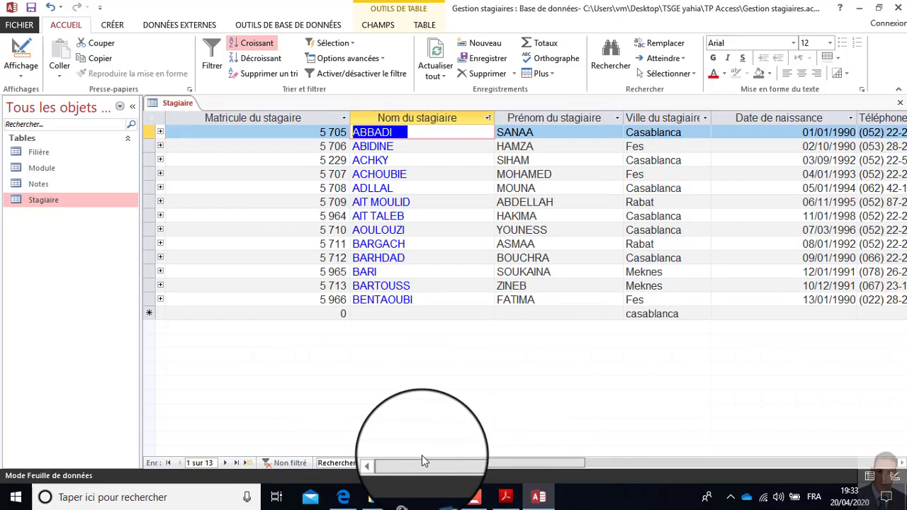
pyautogui.click(305, 117)
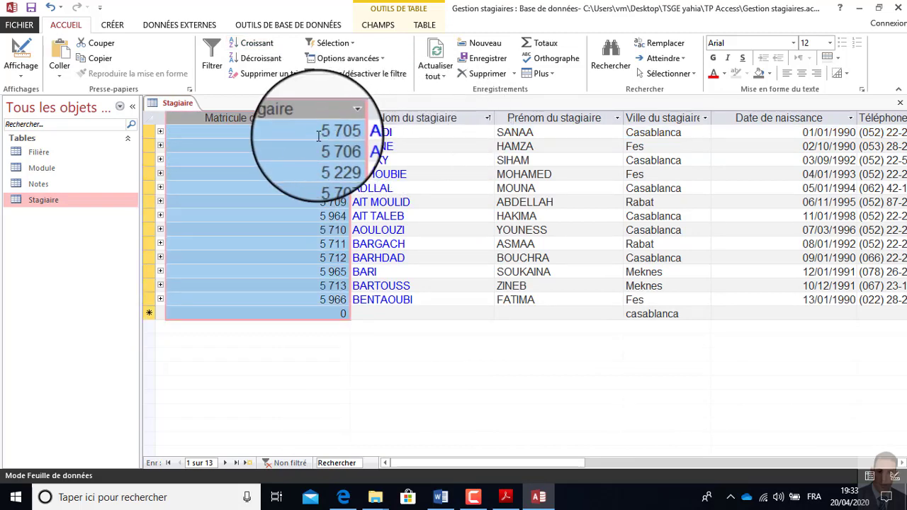
pyautogui.click(553, 75)
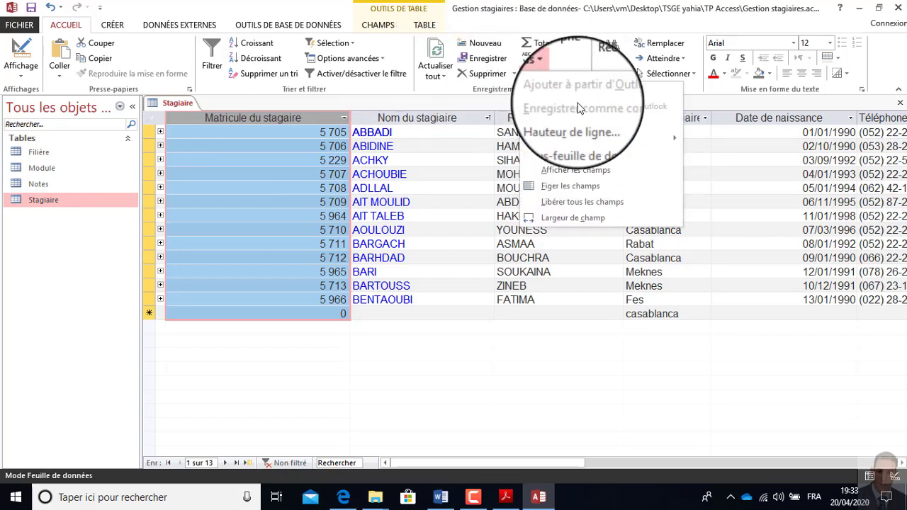
pyautogui.click(571, 189)
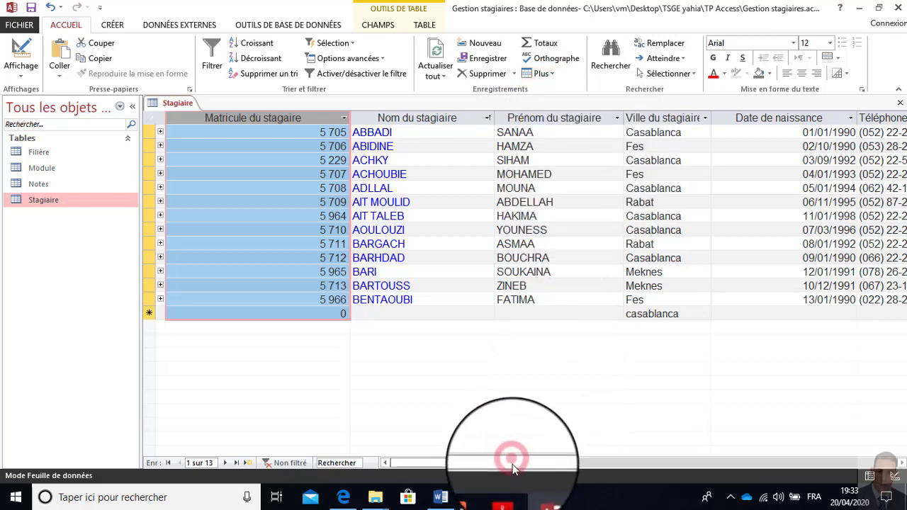
pyautogui.moveTo(525, 463)
pyautogui.mouseDown()
pyautogui.moveTo(695, 442)
pyautogui.moveTo(462, 437)
pyautogui.mouseUp()
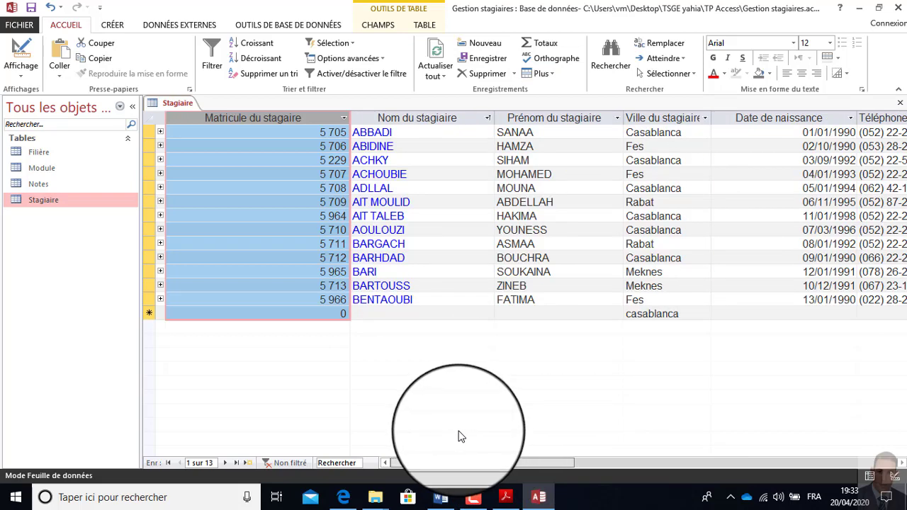
pyautogui.click(506, 498)
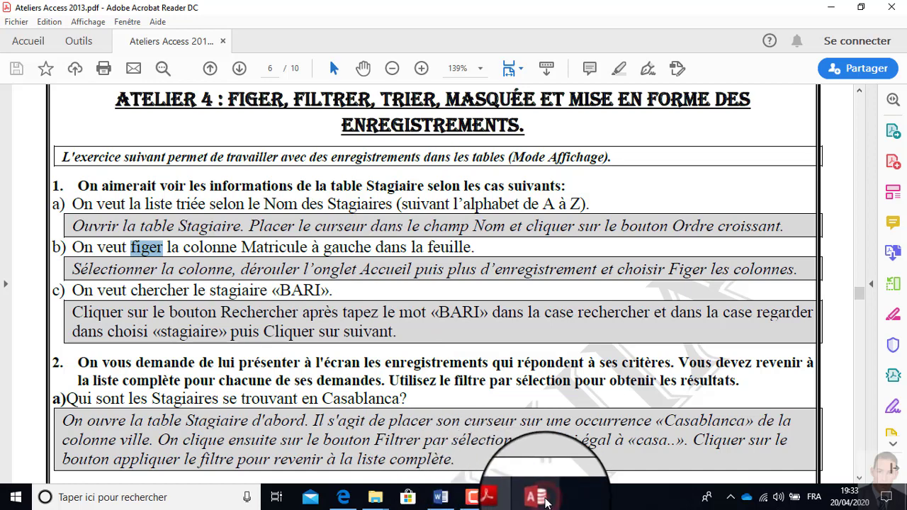
# Search the Stagiaire table for 'bari', dismiss the not-found message and widen the search to Document actif.
pyautogui.click(543, 498)
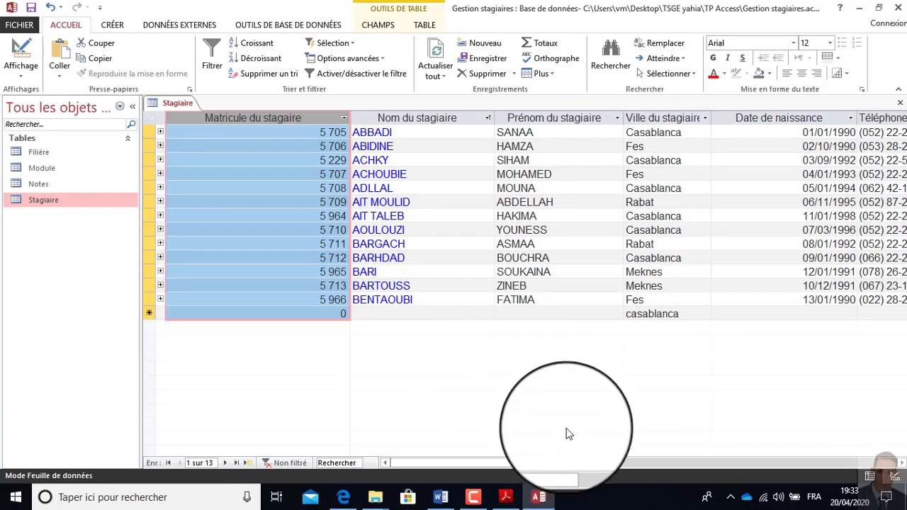
pyautogui.click(566, 203)
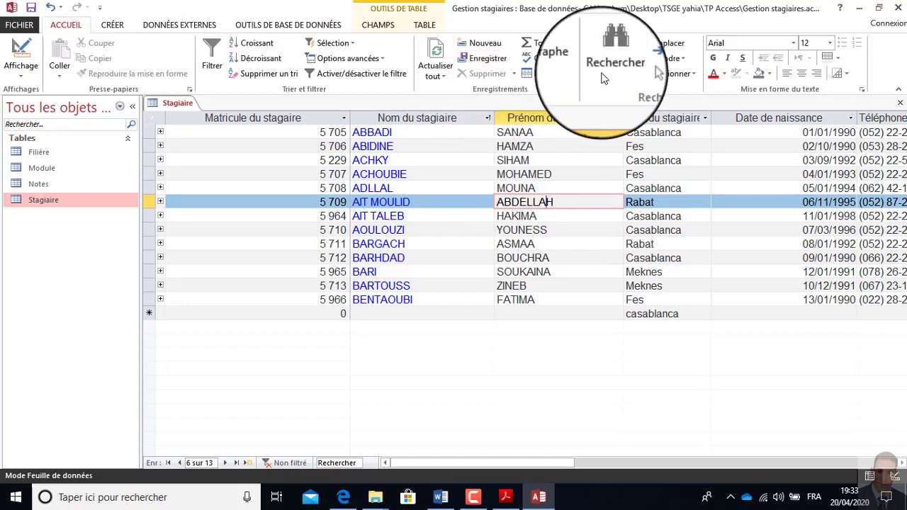
pyautogui.click(613, 54)
pyautogui.write('bari')
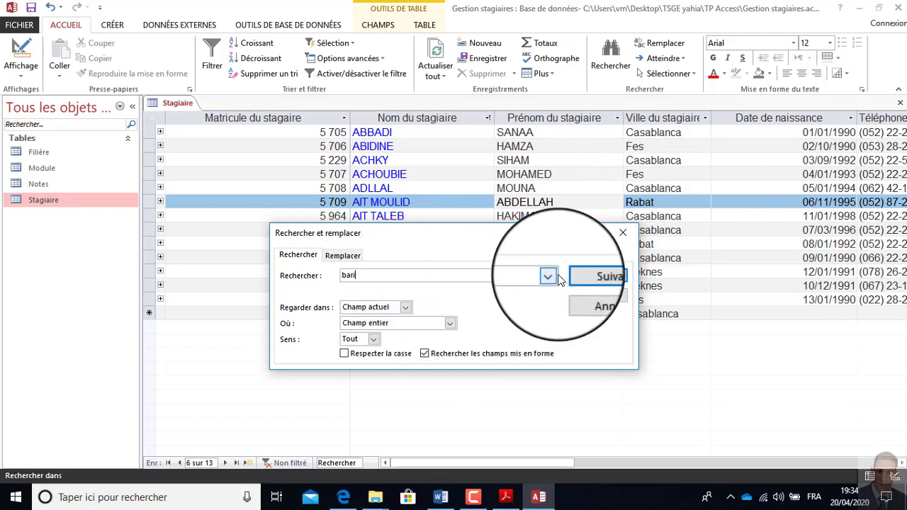
pyautogui.click(603, 277)
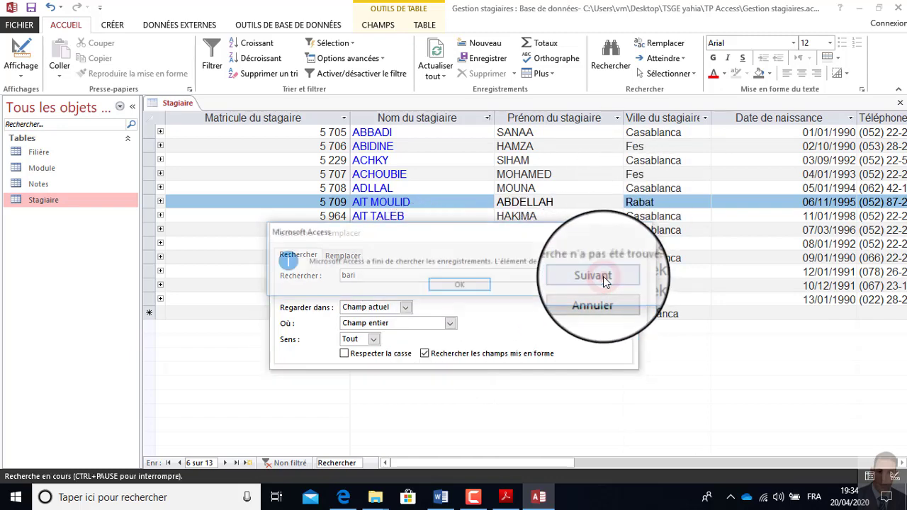
pyautogui.click(470, 287)
pyautogui.moveTo(451, 241)
pyautogui.mouseDown()
pyautogui.moveTo(410, 337)
pyautogui.moveTo(534, 314)
pyautogui.mouseUp()
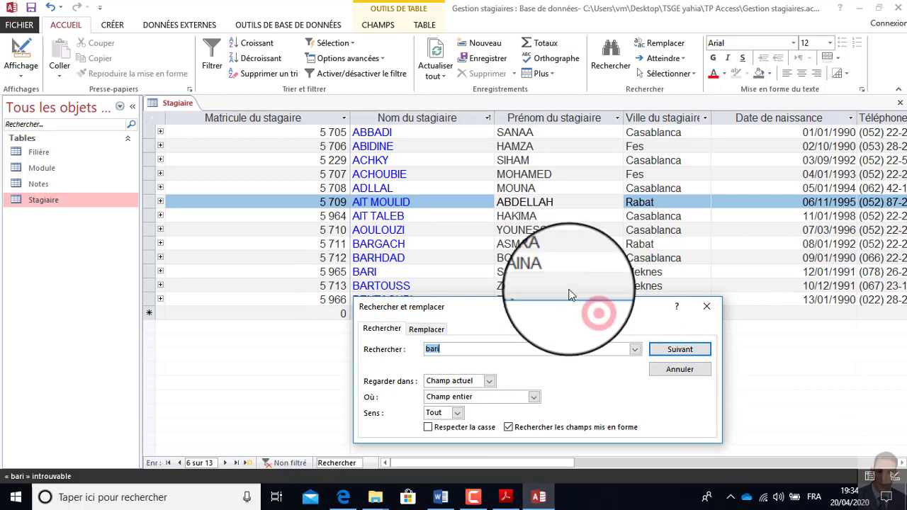
pyautogui.moveTo(598, 312); pyautogui.dragTo(513, 236)
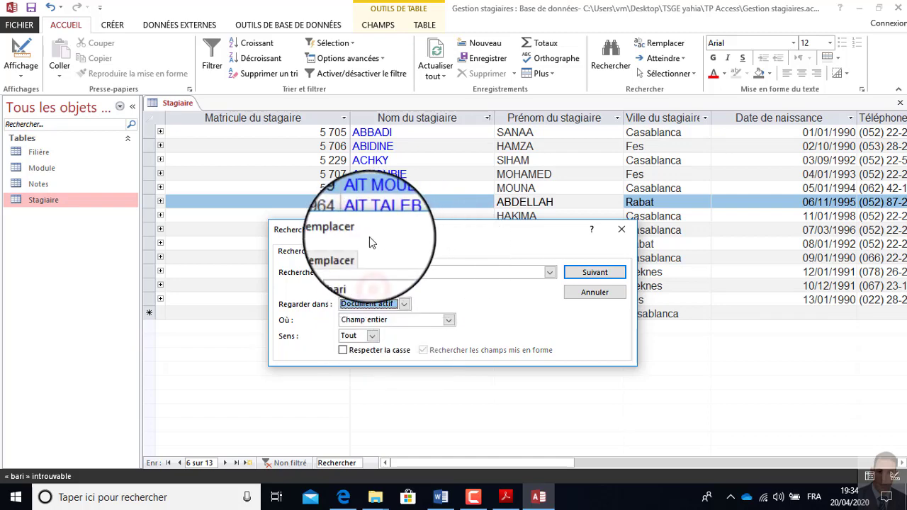
pyautogui.doubleClick(383, 272)
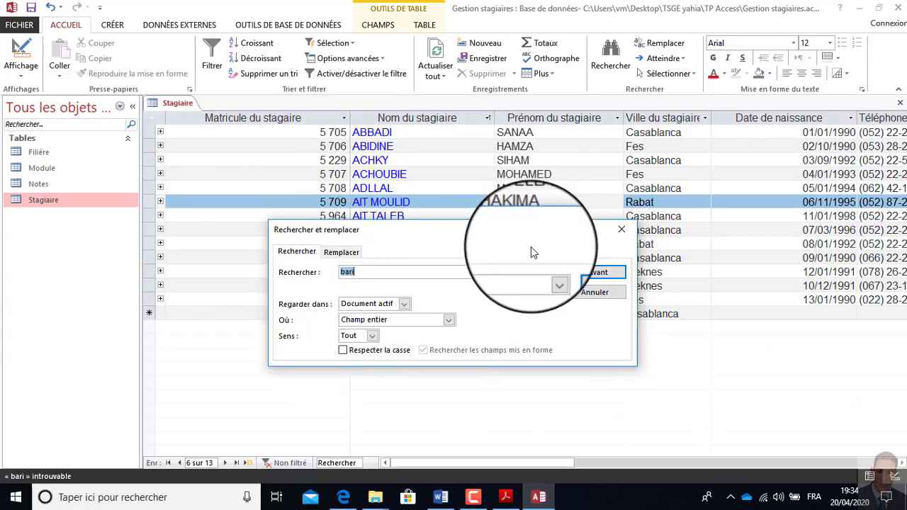
# Find the BARI record with Suivant and close the Rechercher et remplacer window.
pyautogui.click(604, 277)
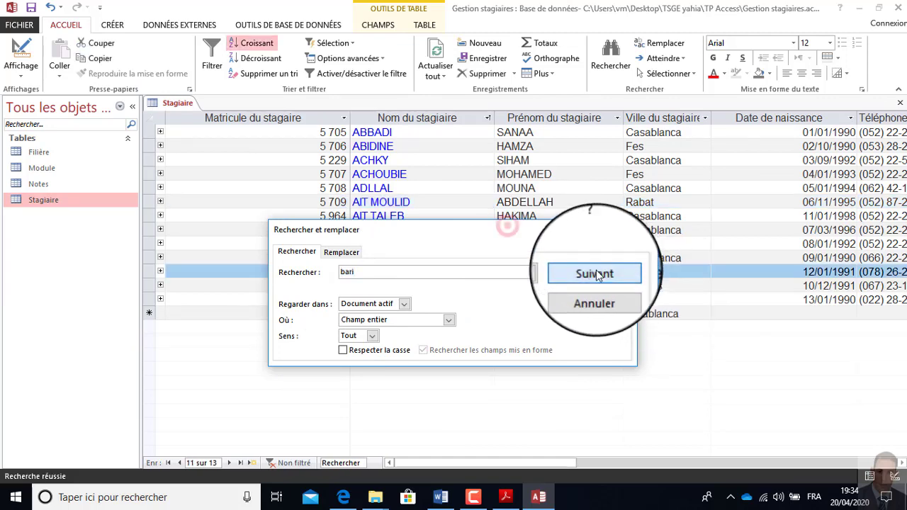
pyautogui.moveTo(508, 228); pyautogui.dragTo(453, 356)
pyautogui.click(572, 358)
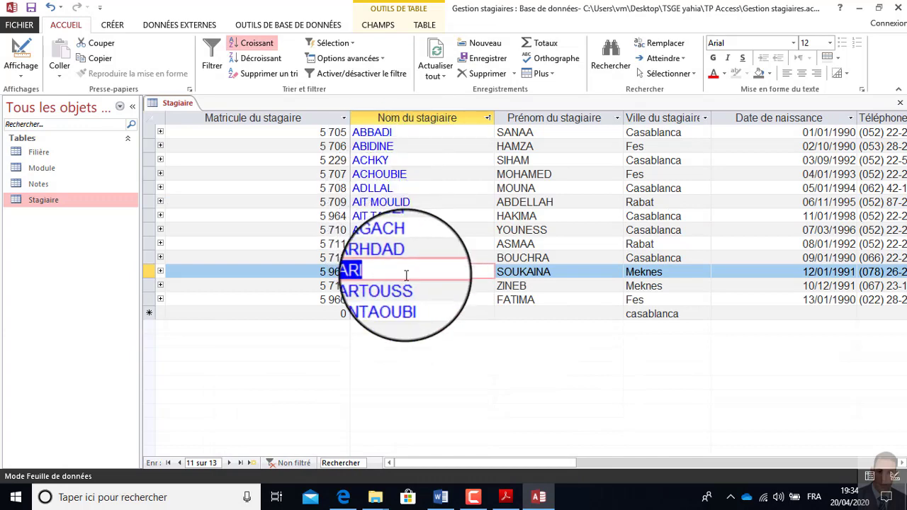
# In the PDF, mark exercise 2 and scroll to the Casablanca filter-by-selection instructions.
pyautogui.click(506, 497)
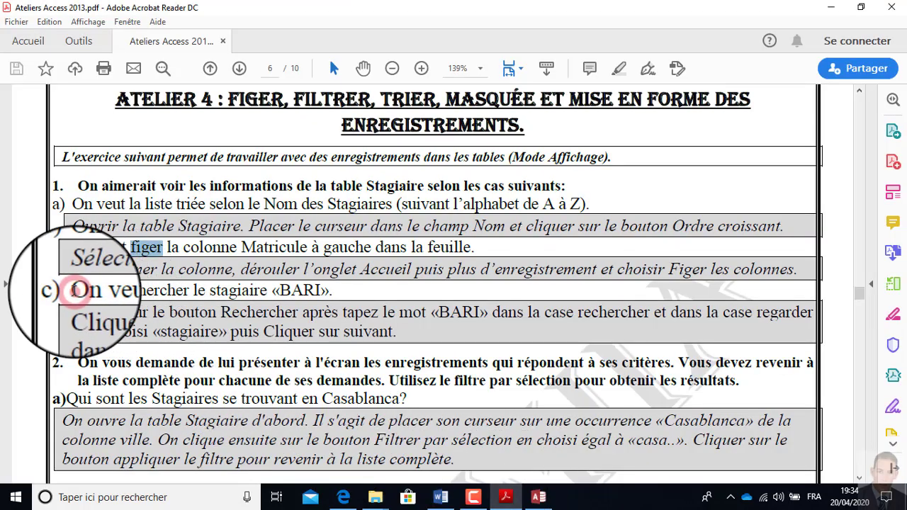
pyautogui.moveTo(72, 291); pyautogui.dragTo(66, 291)
pyautogui.moveTo(70, 363); pyautogui.dragTo(52, 363)
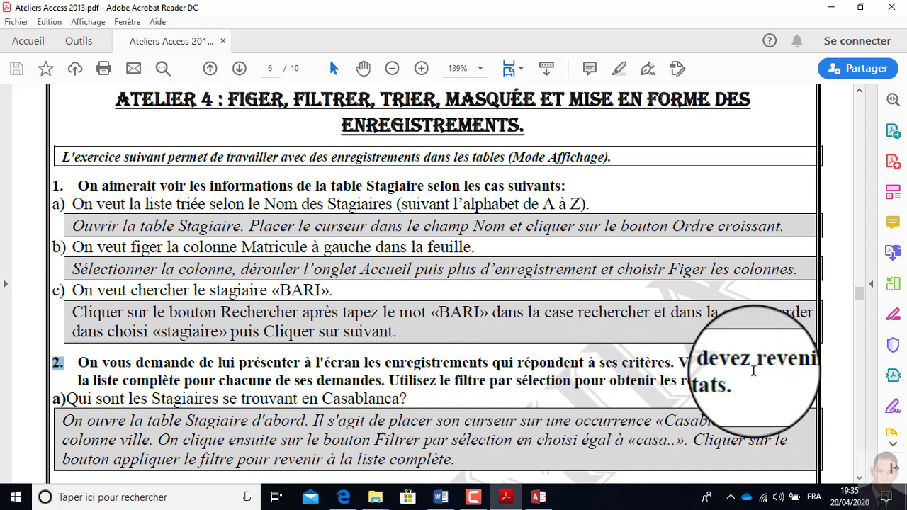
pyautogui.scroll(-1, 311, 297)
pyautogui.scroll(-1, 305, 326)
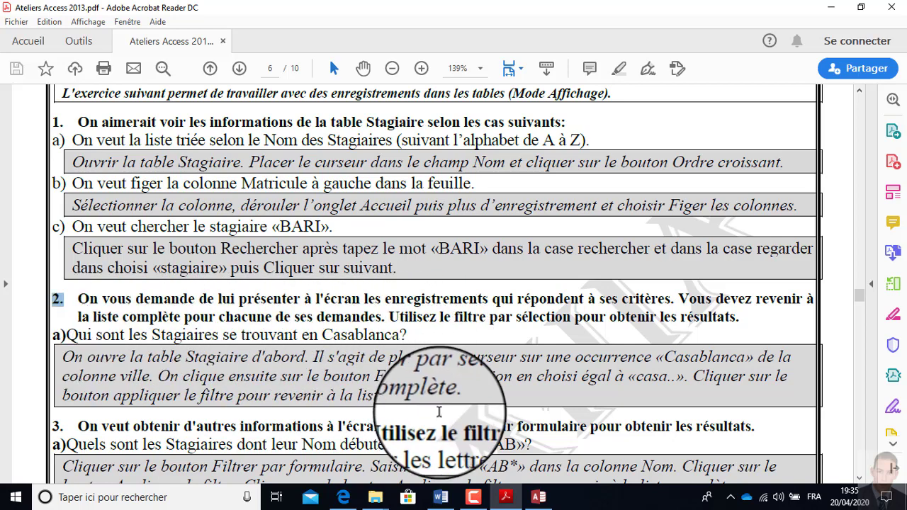
# Filter the Stagiaire table with Sélection > Égal à « Casablanca » on a Ville cell, then show the PDF.
pyautogui.click(539, 500)
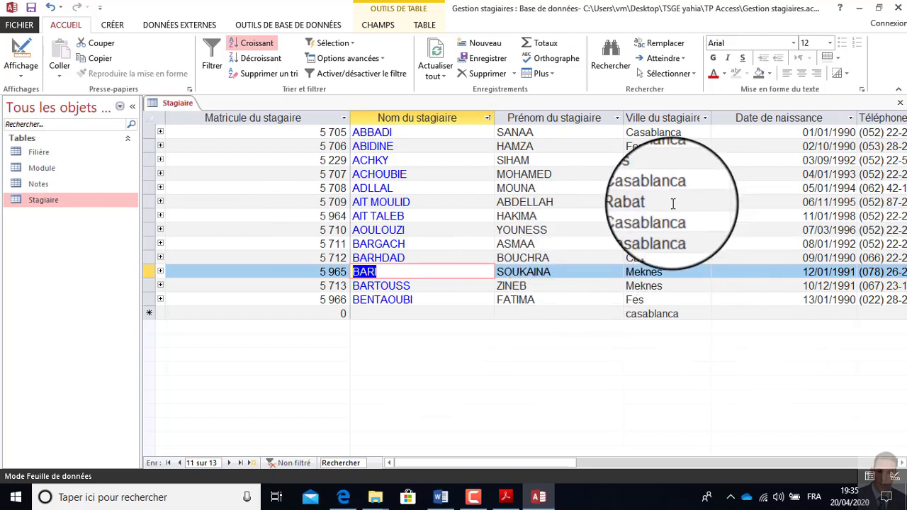
pyautogui.click(642, 216)
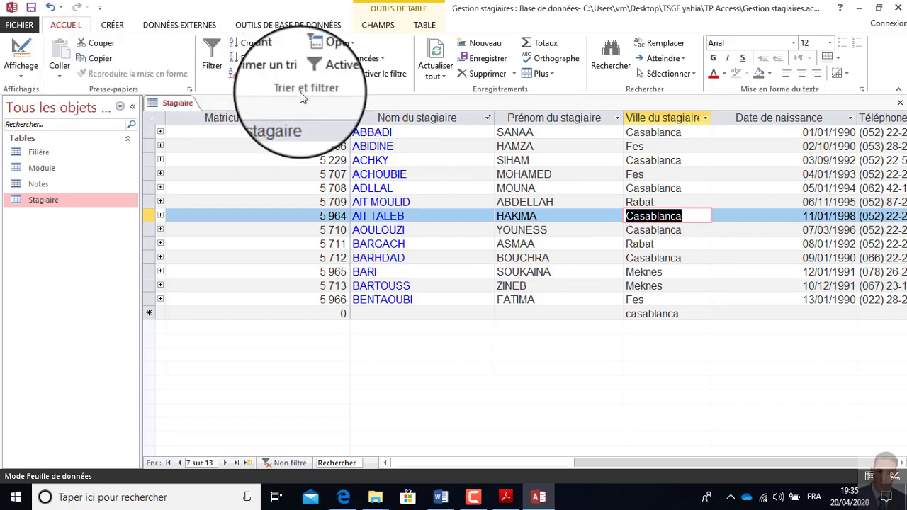
pyautogui.click(355, 43)
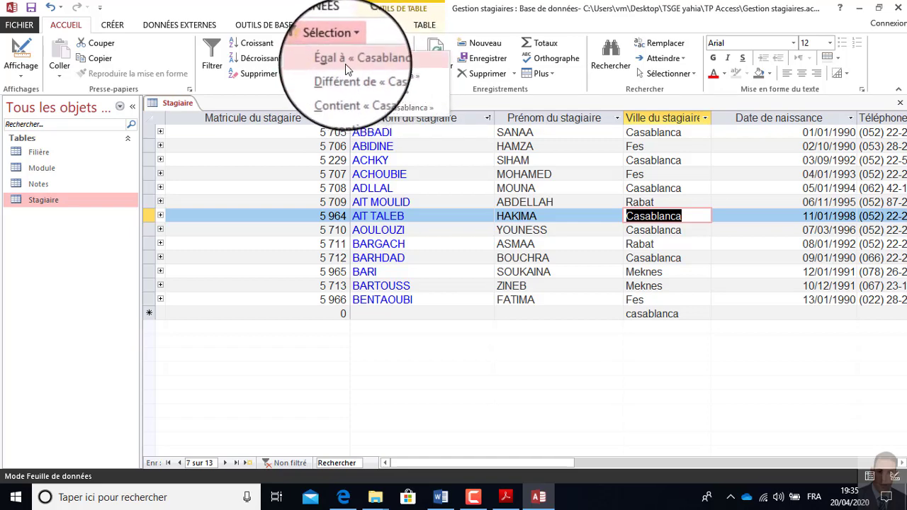
pyautogui.click(375, 62)
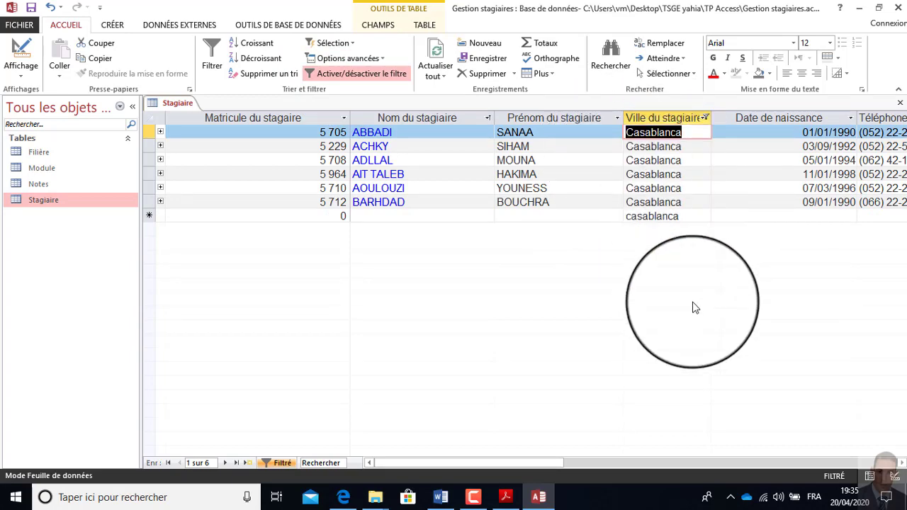
pyautogui.click(509, 498)
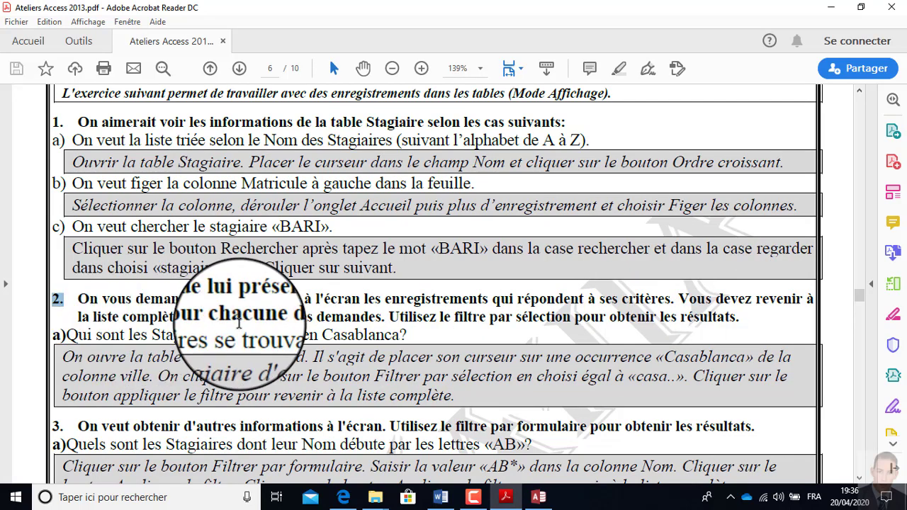
# Clear the Casablanca filter to show all 13 trainees, then bring the workshop PDF forward.
pyautogui.click(514, 503)
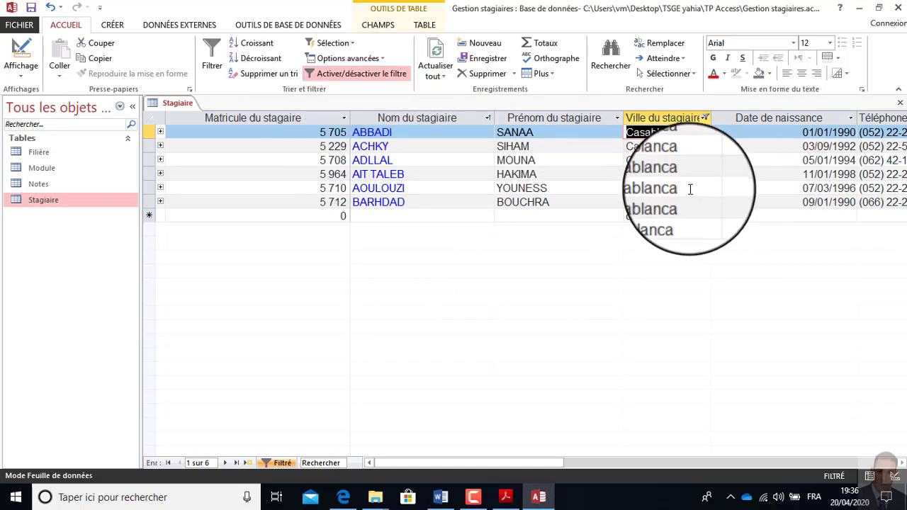
pyautogui.click(336, 75)
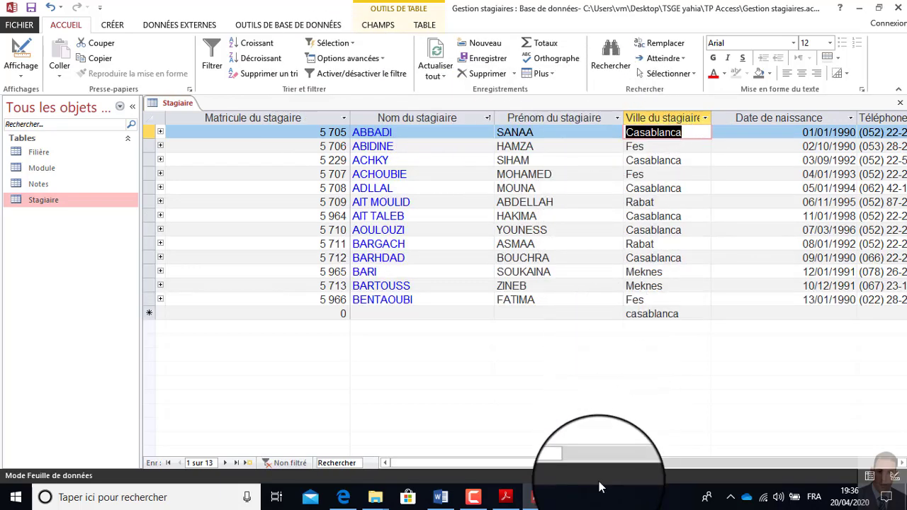
pyautogui.click(512, 502)
pyautogui.scroll(-3, 191, 315)
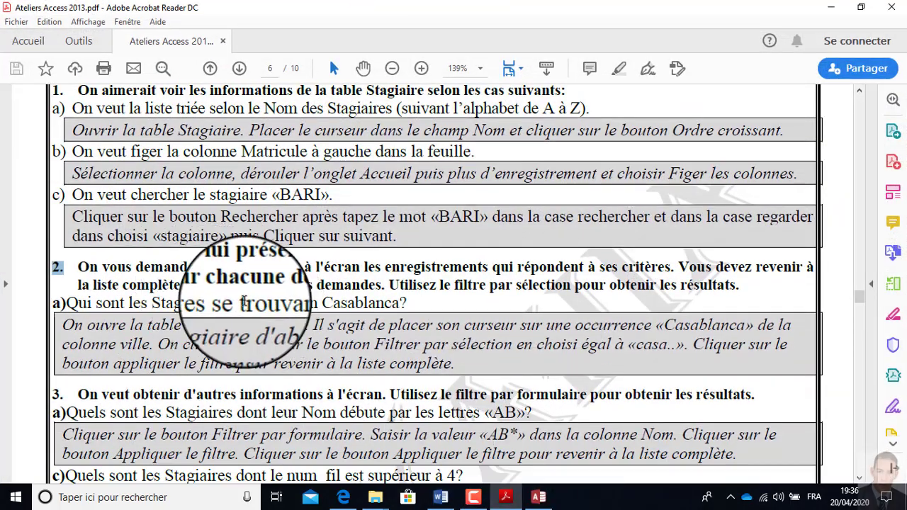
# Mark exercise 3 in the PDF and scroll to its filter-by-form instructions (AB*, num_fil > 4).
pyautogui.scroll(-1, 243, 301)
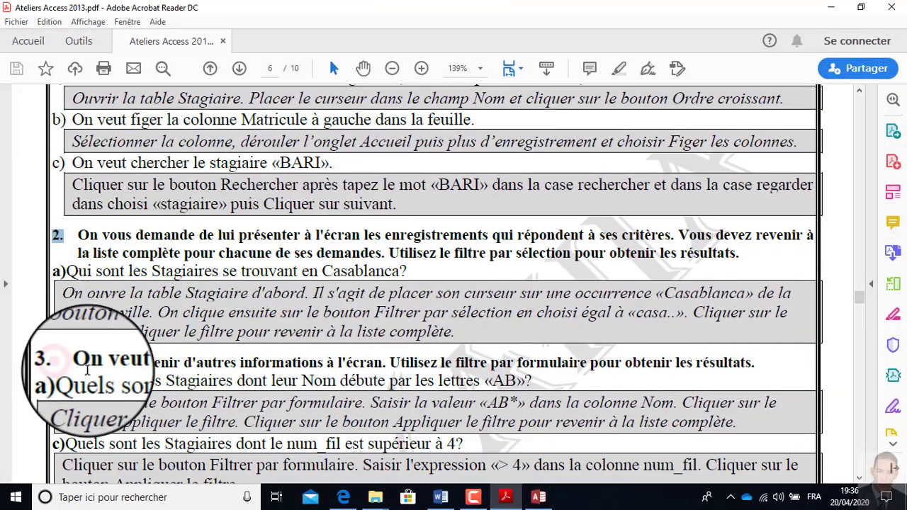
pyautogui.doubleClick(57, 362)
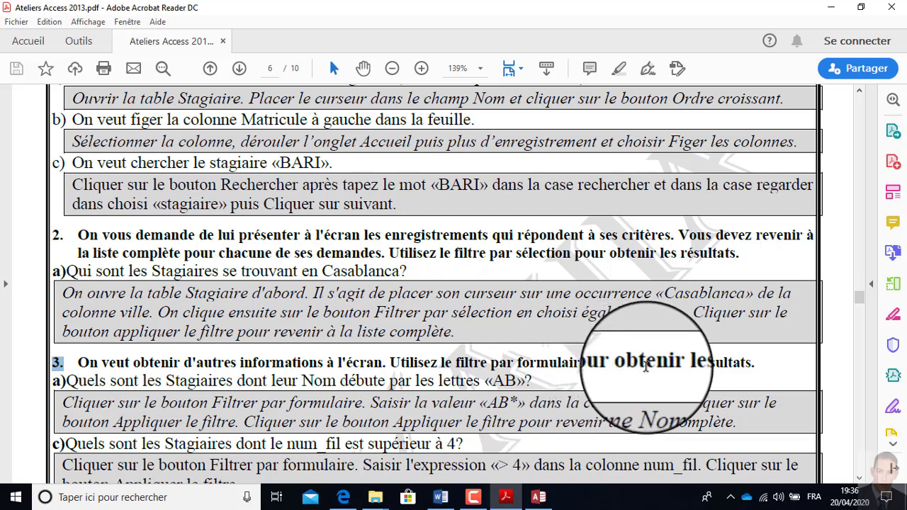
pyautogui.scroll(-2, 263, 345)
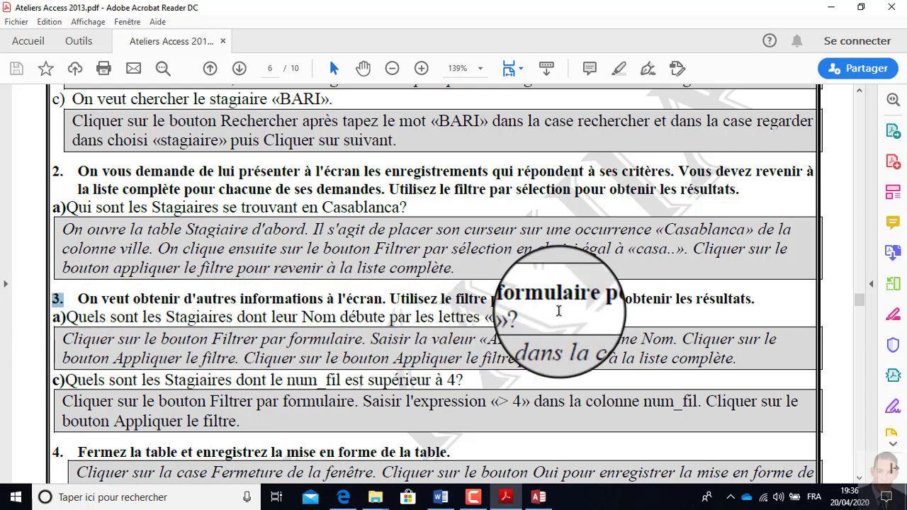
# Filter Stagiaire by form for names matching AB* (ABBADI, ABIDINE), then remove the filter.
pyautogui.click(539, 497)
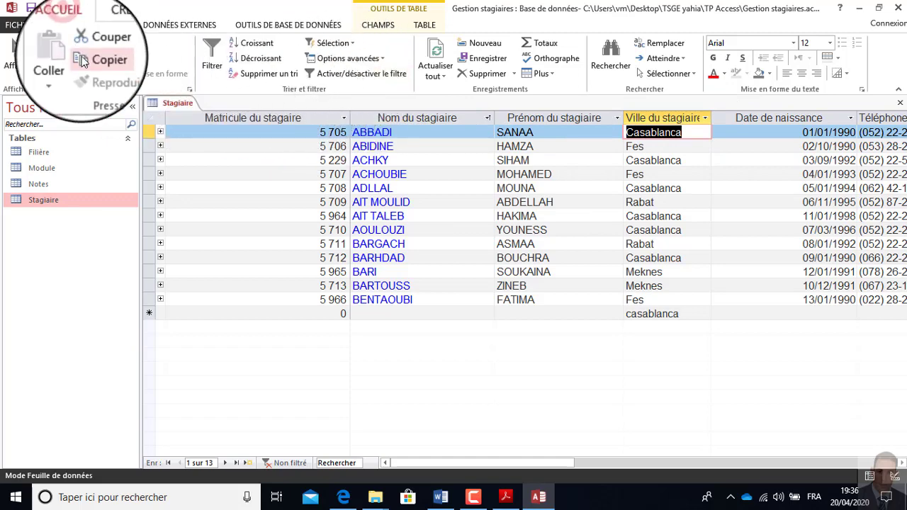
pyautogui.click(383, 63)
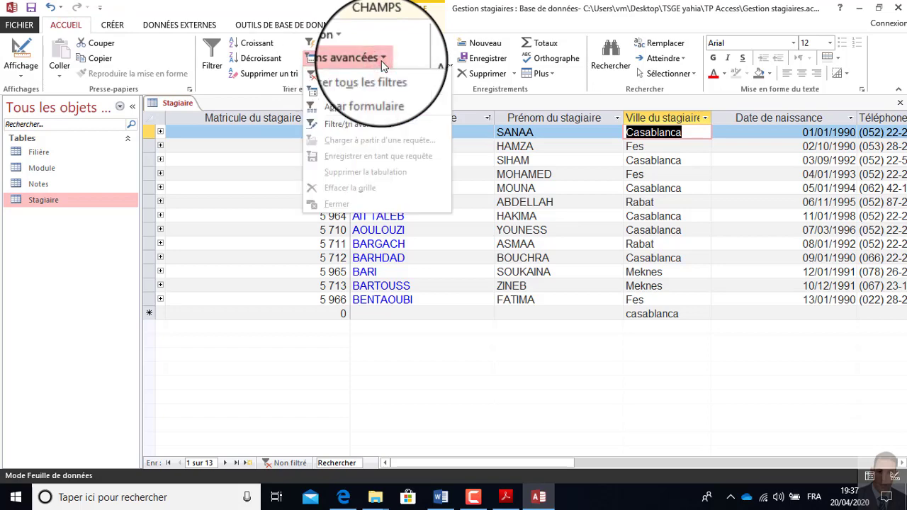
pyautogui.click(367, 94)
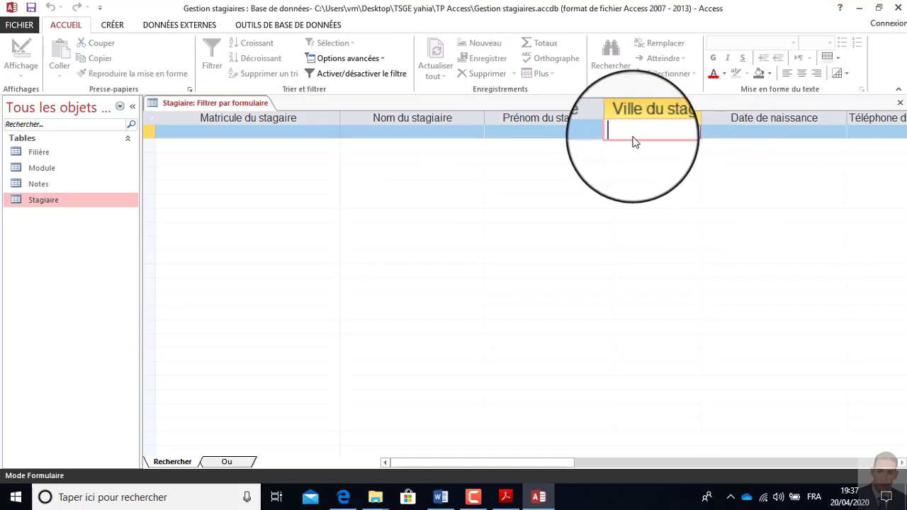
pyautogui.click(396, 136)
pyautogui.write('B*')
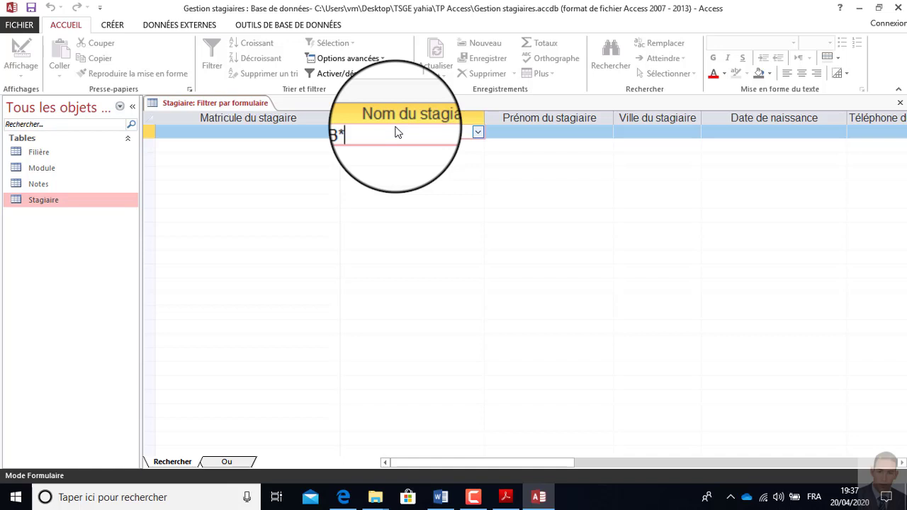
pyautogui.click(343, 78)
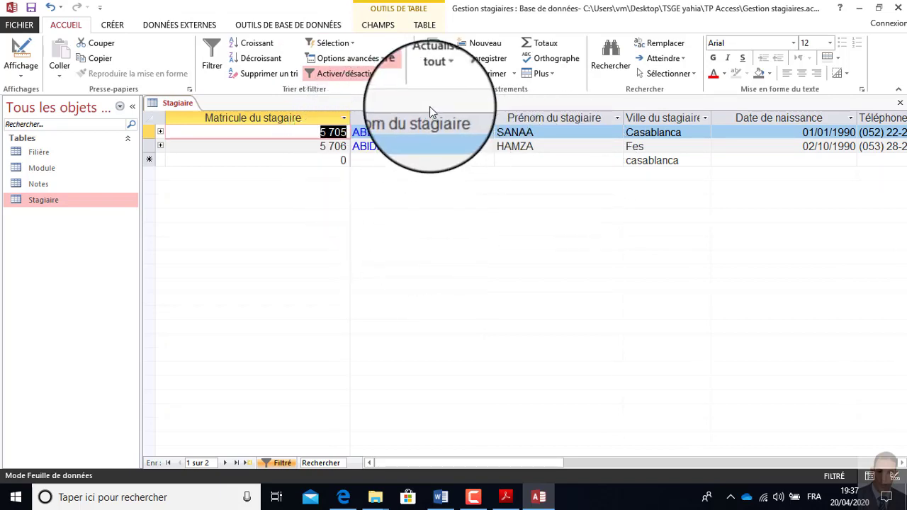
pyautogui.click(340, 74)
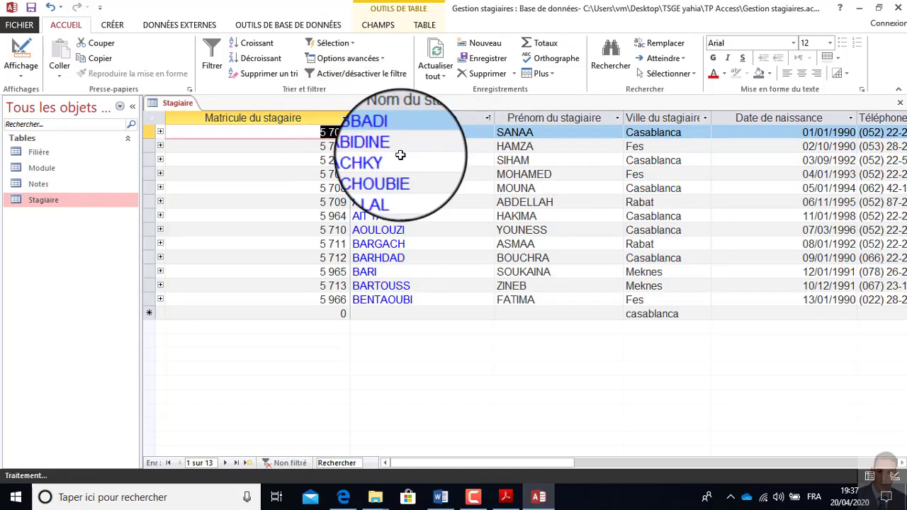
pyautogui.click(506, 497)
pyautogui.scroll(-2, 202, 283)
pyautogui.scroll(-1, 177, 319)
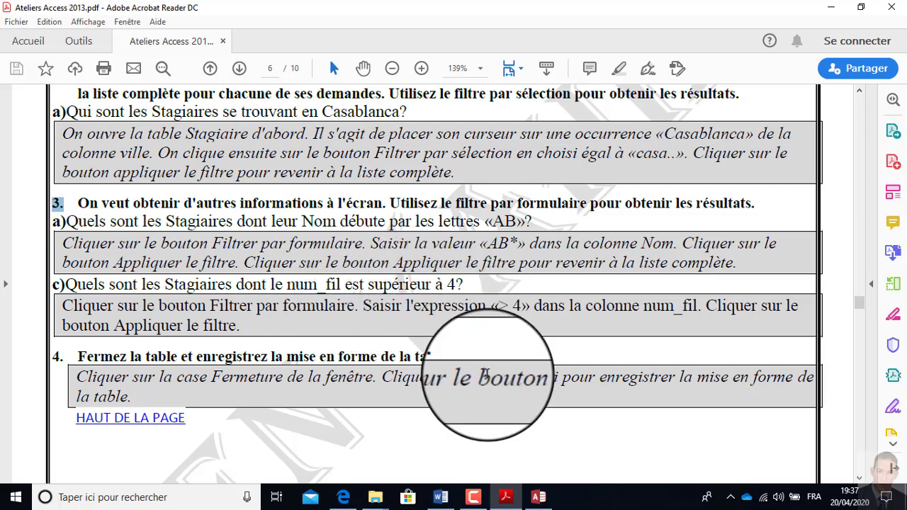
pyautogui.click(538, 499)
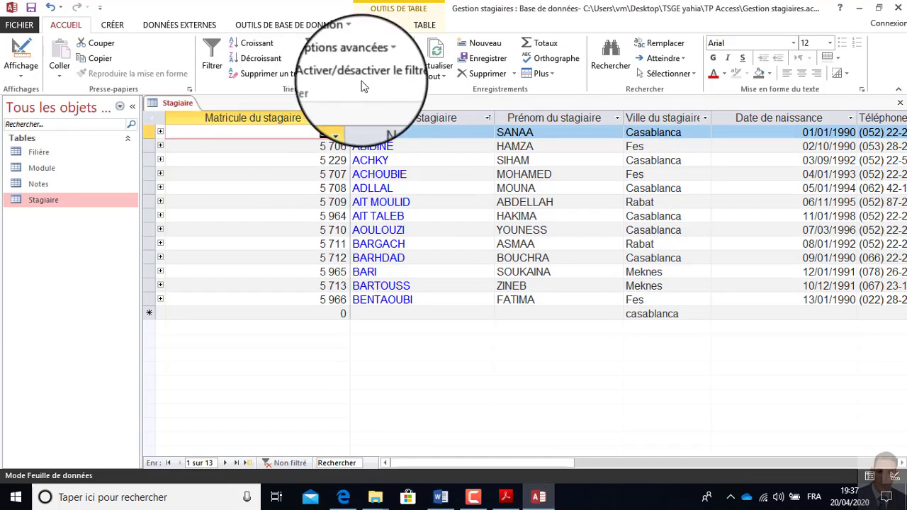
pyautogui.click(383, 58)
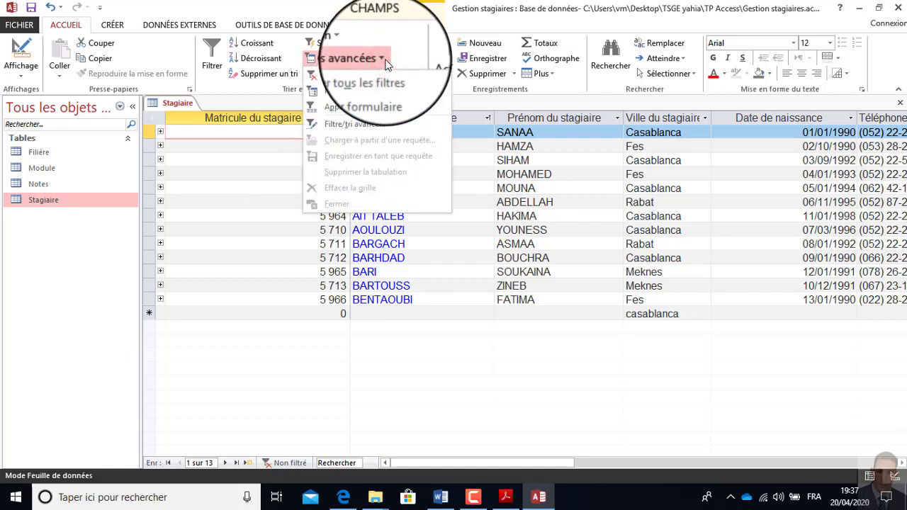
pyautogui.click(355, 94)
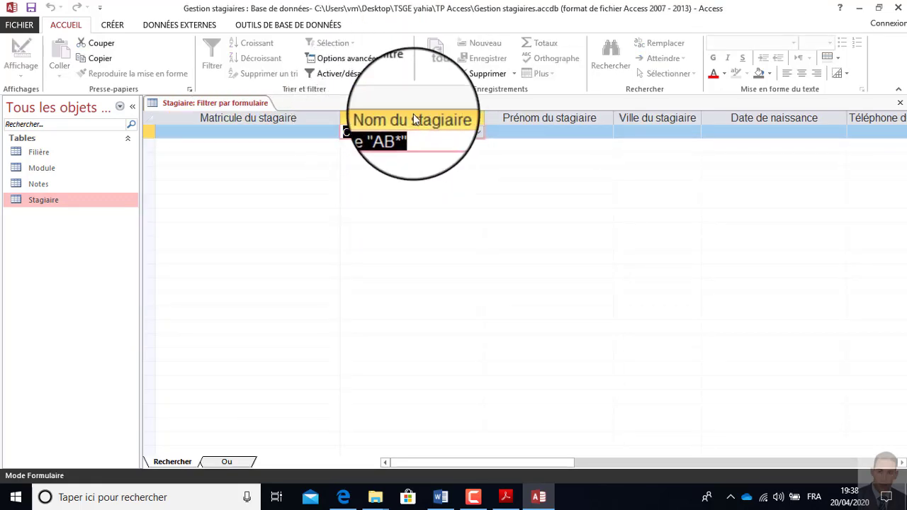
pyautogui.press('Delete')
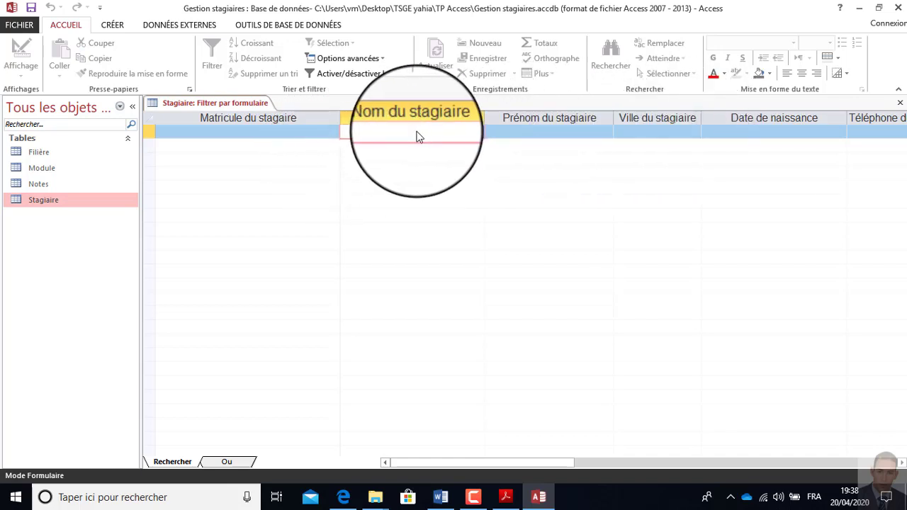
pyautogui.click(297, 134)
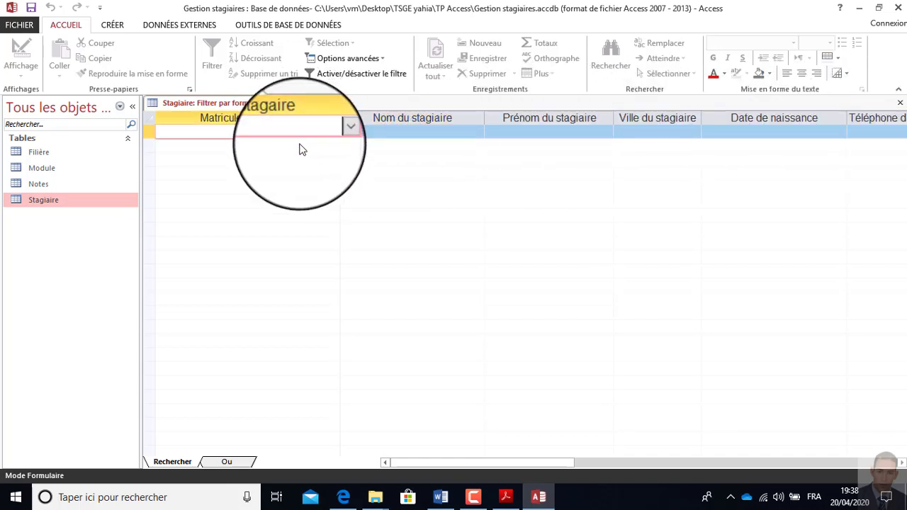
pyautogui.write('>')
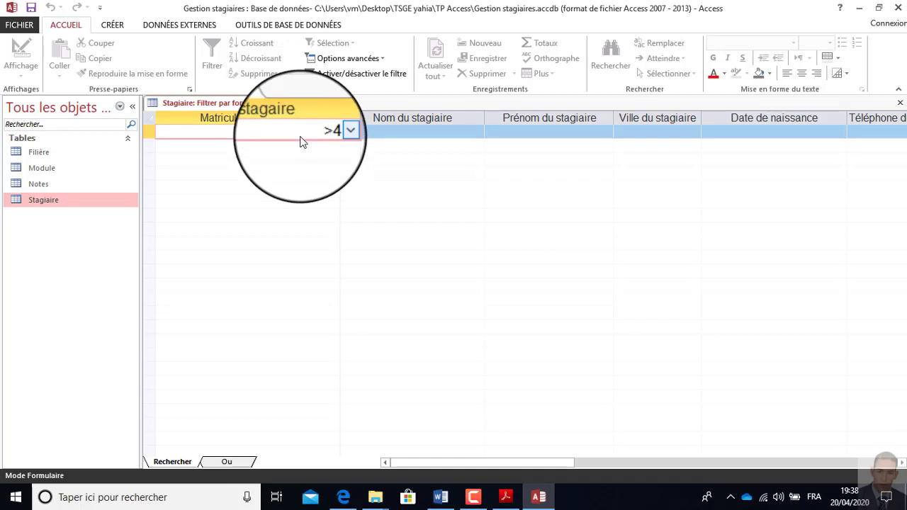
pyautogui.click(331, 75)
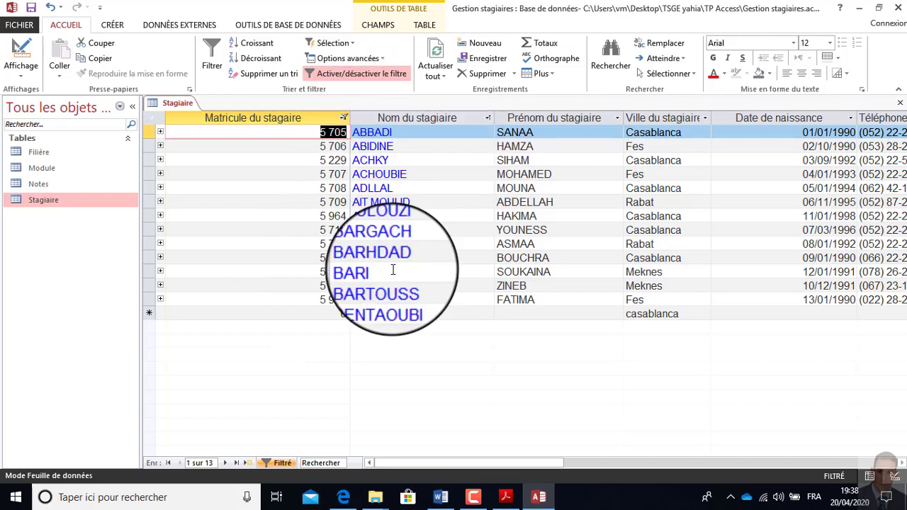
pyautogui.click(334, 75)
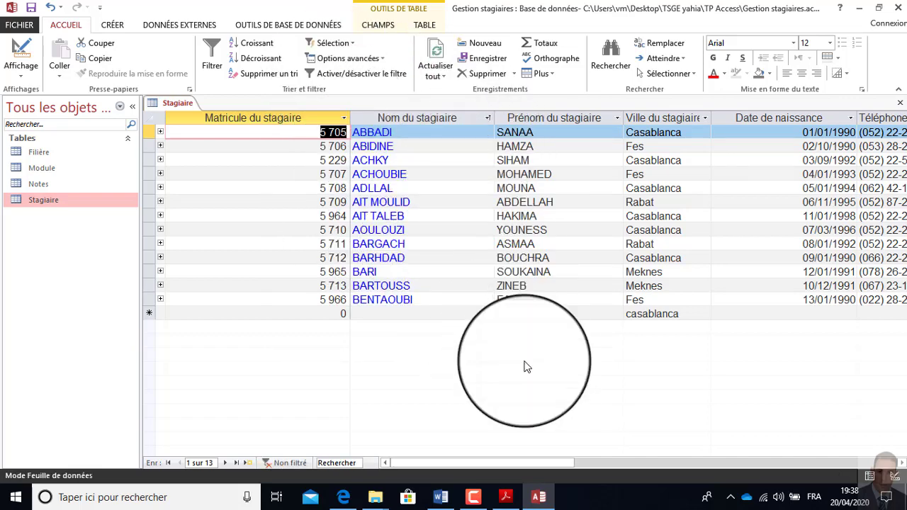
pyautogui.click(508, 498)
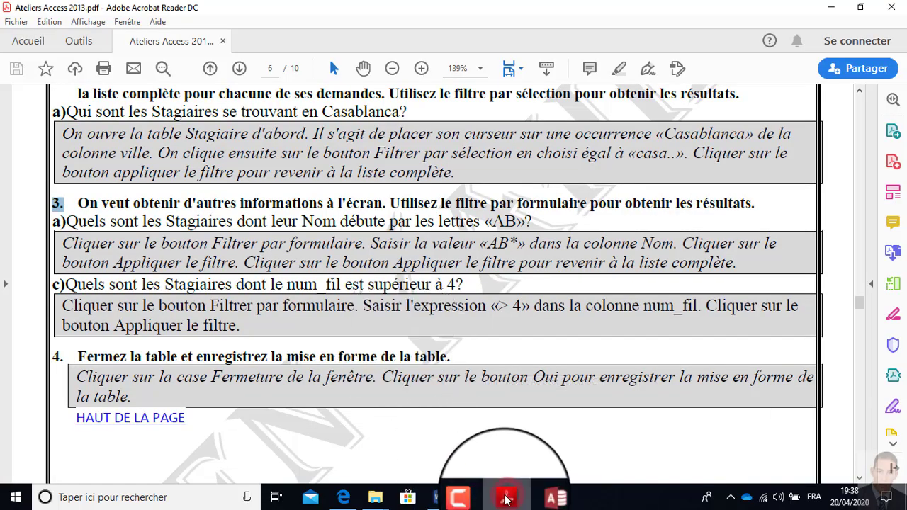
pyautogui.click(507, 498)
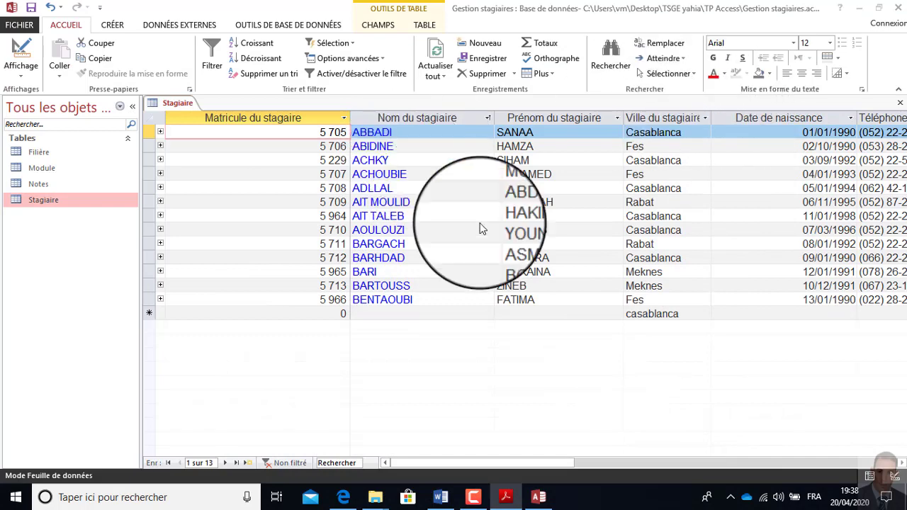
# Make the datasheet text size 11 and bold, trying a red font colour.
pyautogui.click(152, 120)
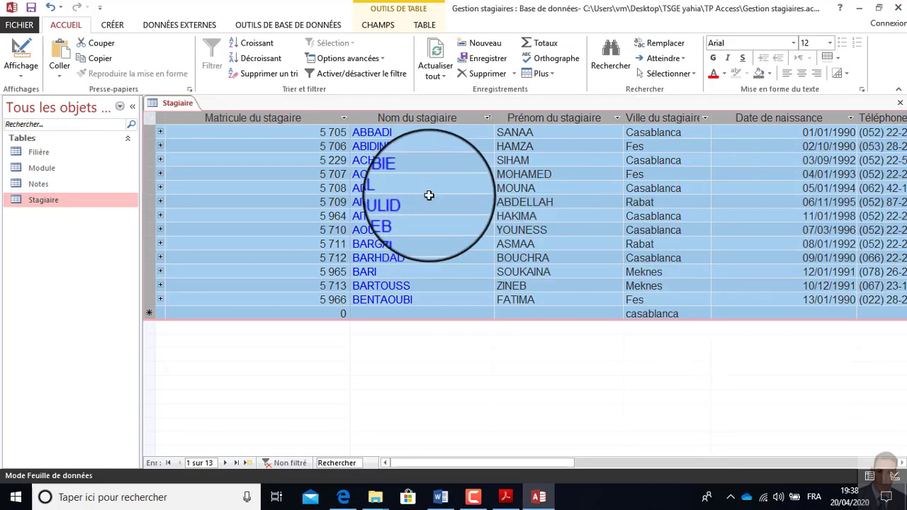
pyautogui.click(440, 214)
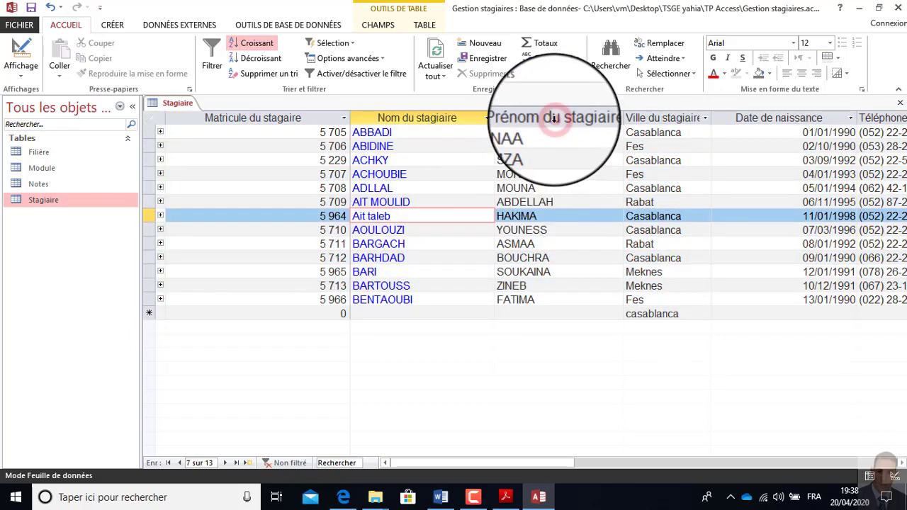
pyautogui.click(555, 119)
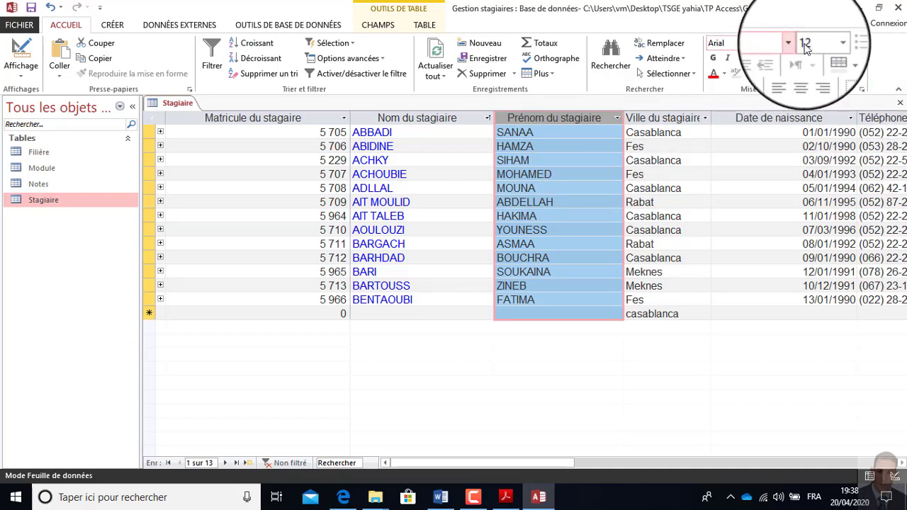
pyautogui.click(830, 42)
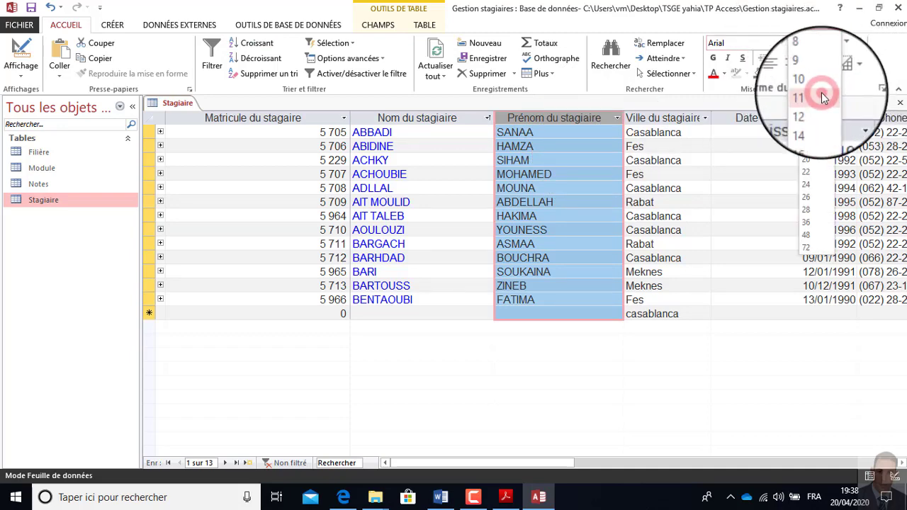
pyautogui.click(822, 92)
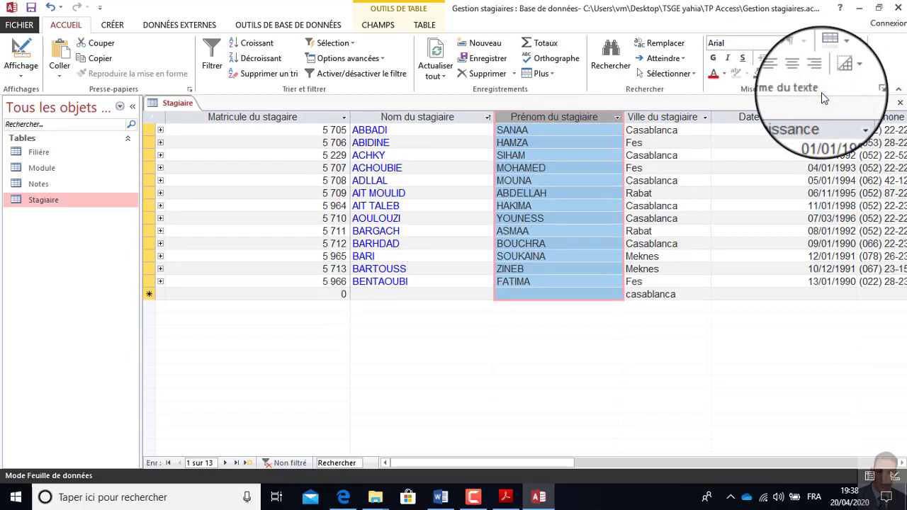
pyautogui.click(717, 59)
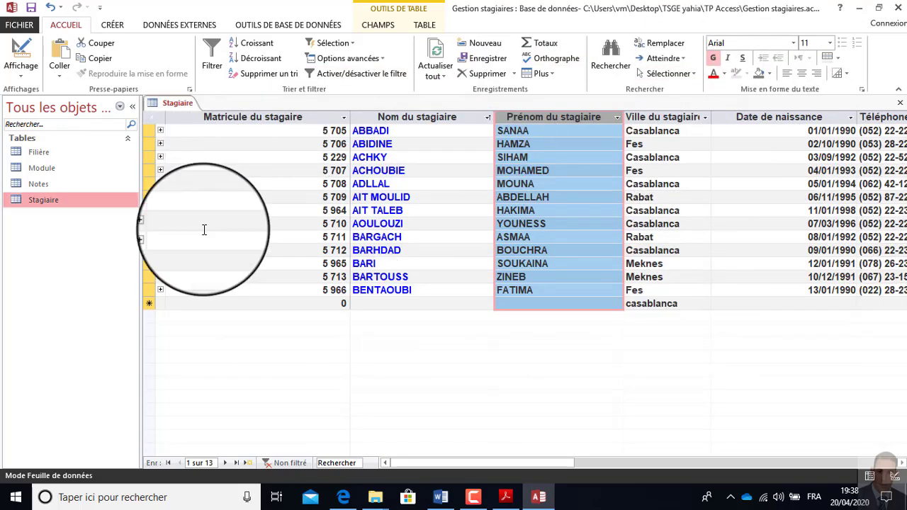
pyautogui.click(714, 74)
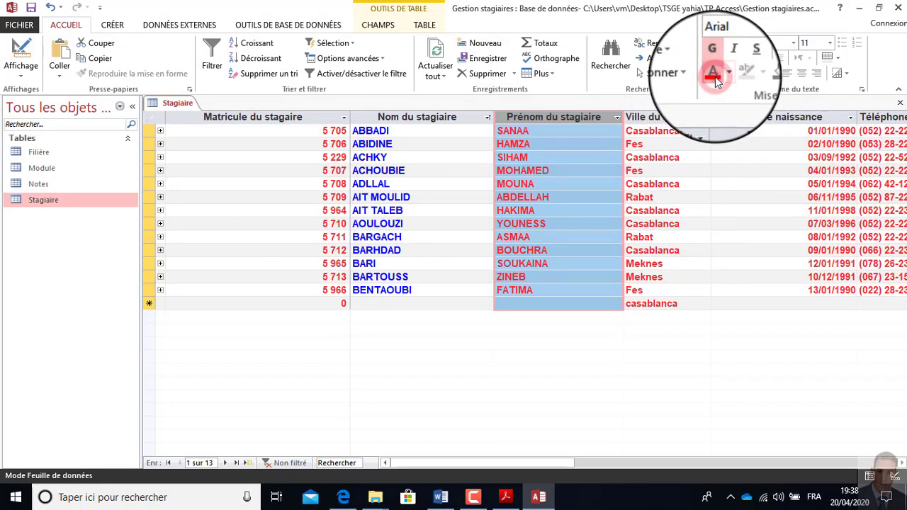
# Undo the red, show all records, set the font colour to Automatique, and close the table.
pyautogui.click(52, 10)
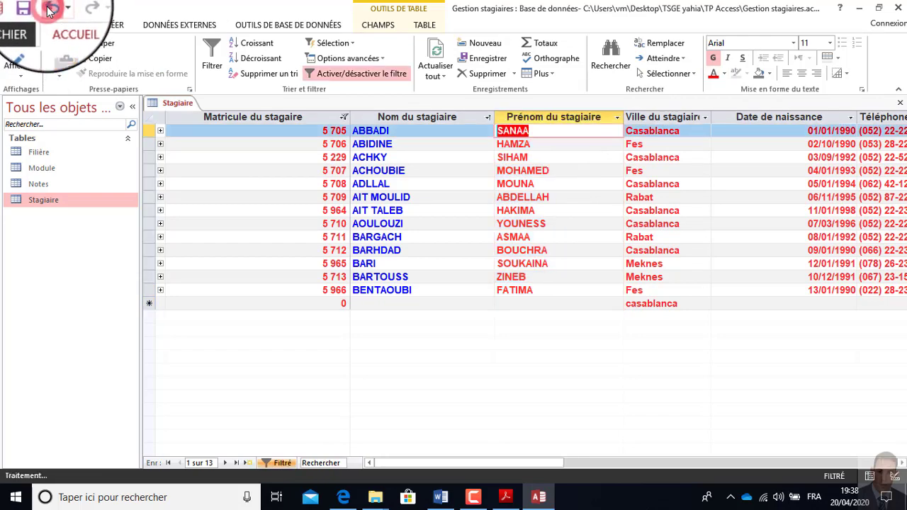
pyautogui.click(52, 10)
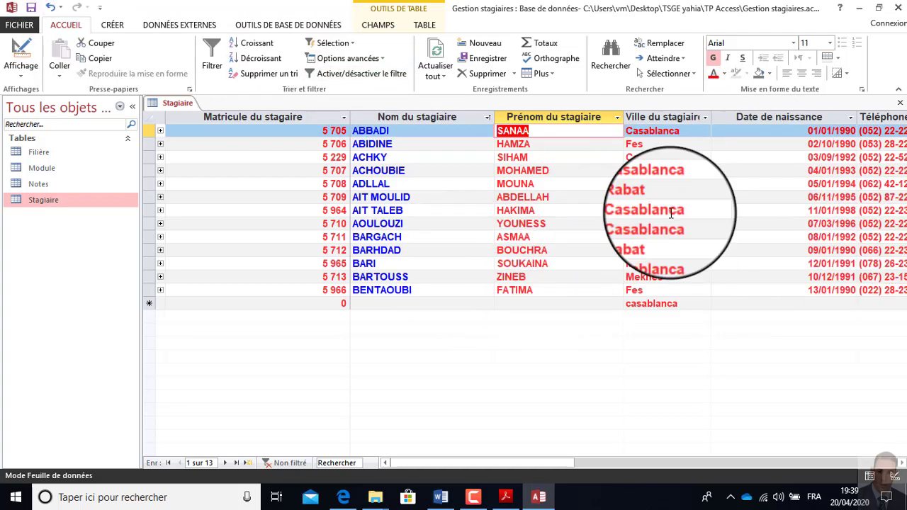
pyautogui.click(149, 117)
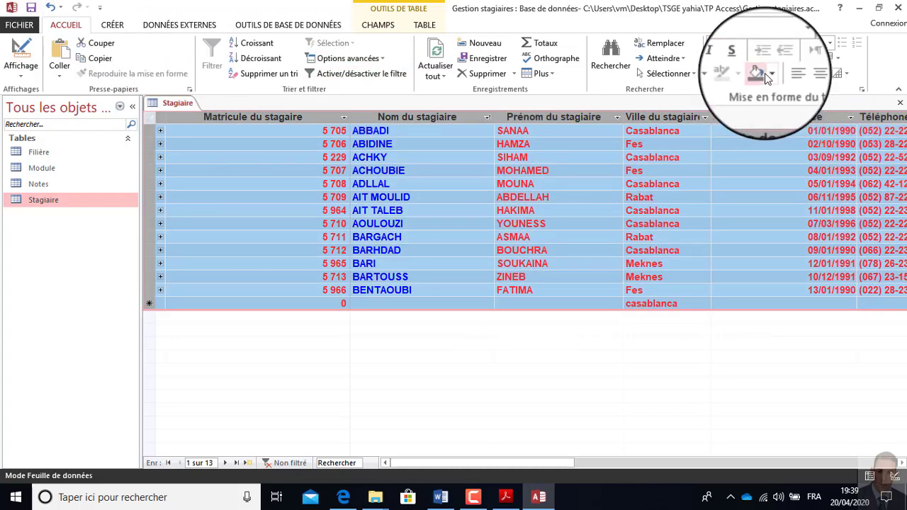
pyautogui.click(724, 73)
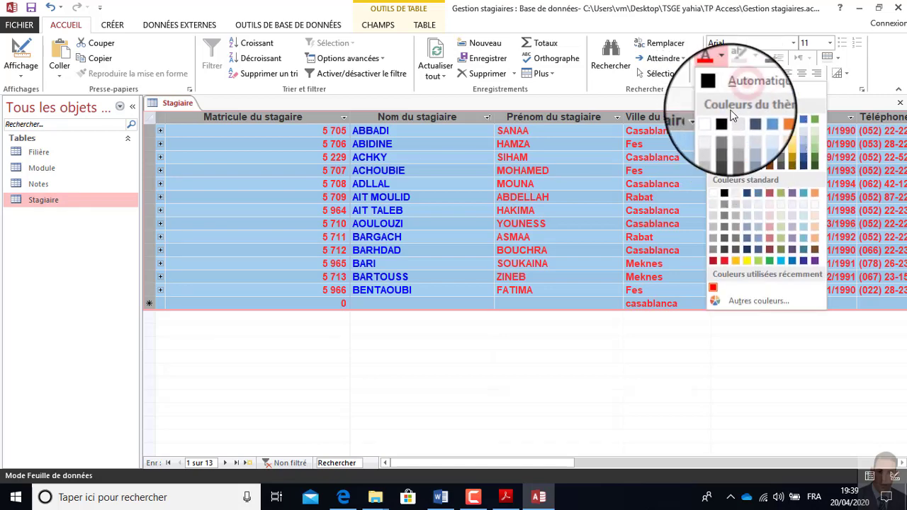
pyautogui.click(744, 90)
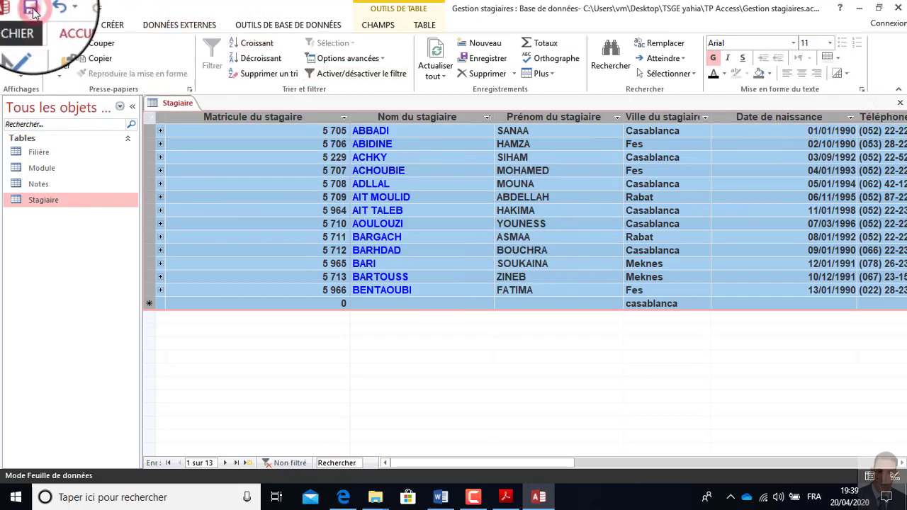
pyautogui.click(901, 104)
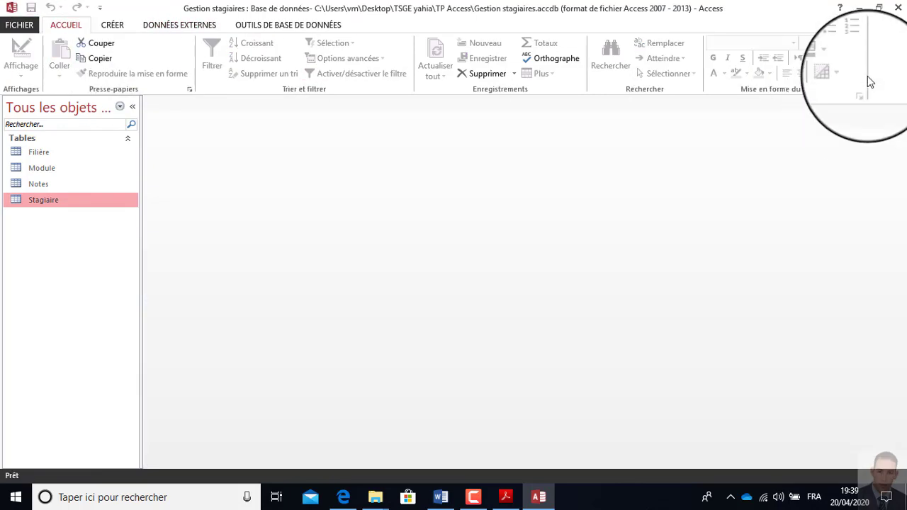
# Close Access, bring back and close Acrobat Reader, then close the File Explorer window.
pyautogui.click(898, 7)
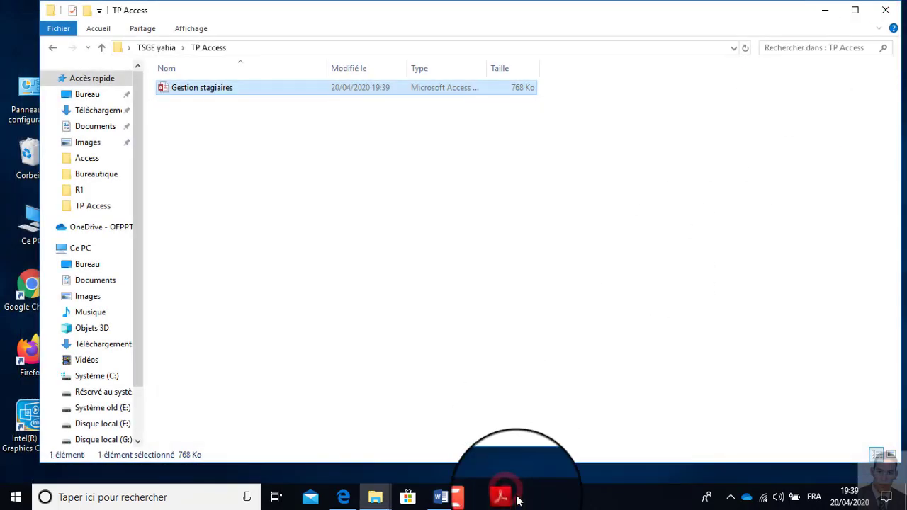
pyautogui.click(505, 497)
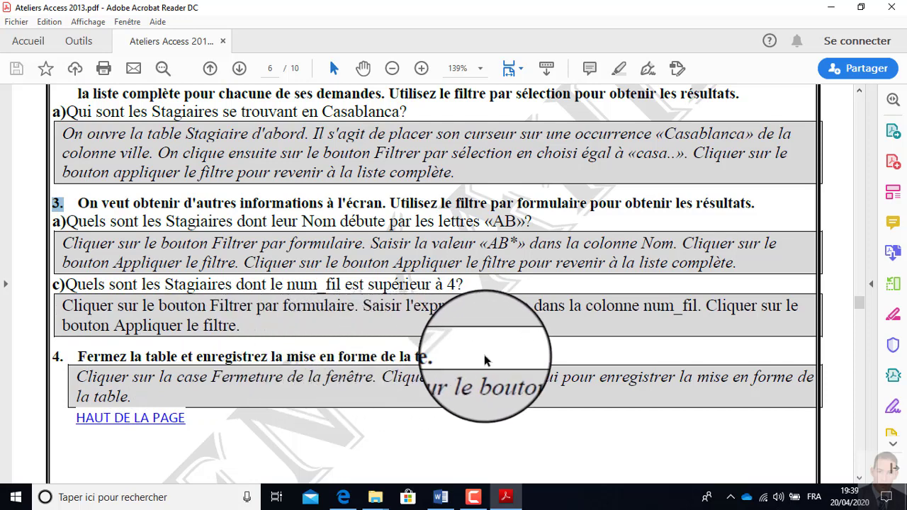
pyautogui.click(890, 8)
pyautogui.click(887, 15)
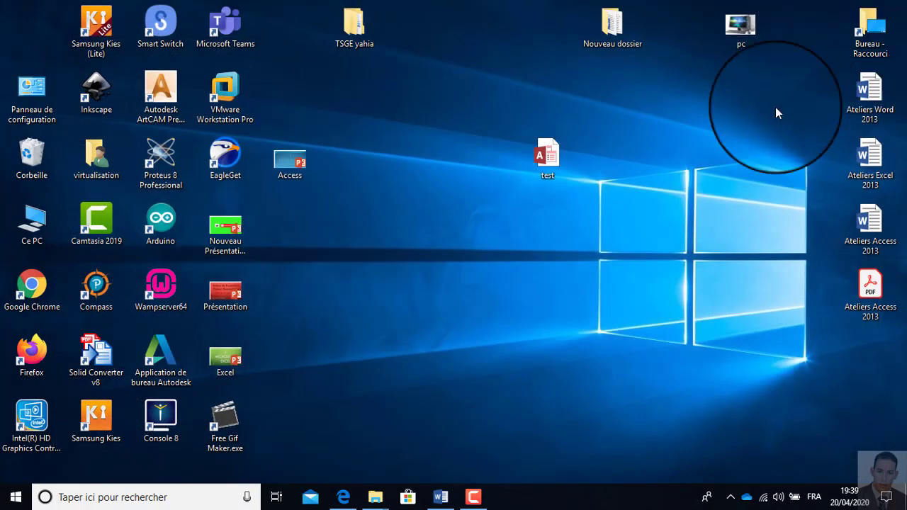